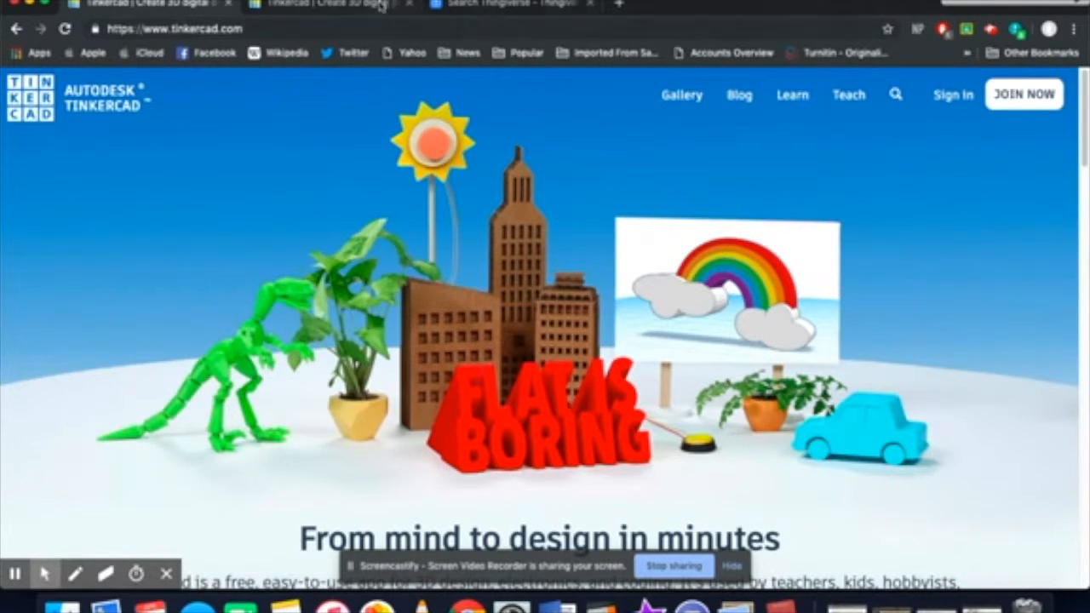
Step: Open the designs dashboard, sign in with the account e-mail and password, and create a new 3D design
left_click(344, 7)
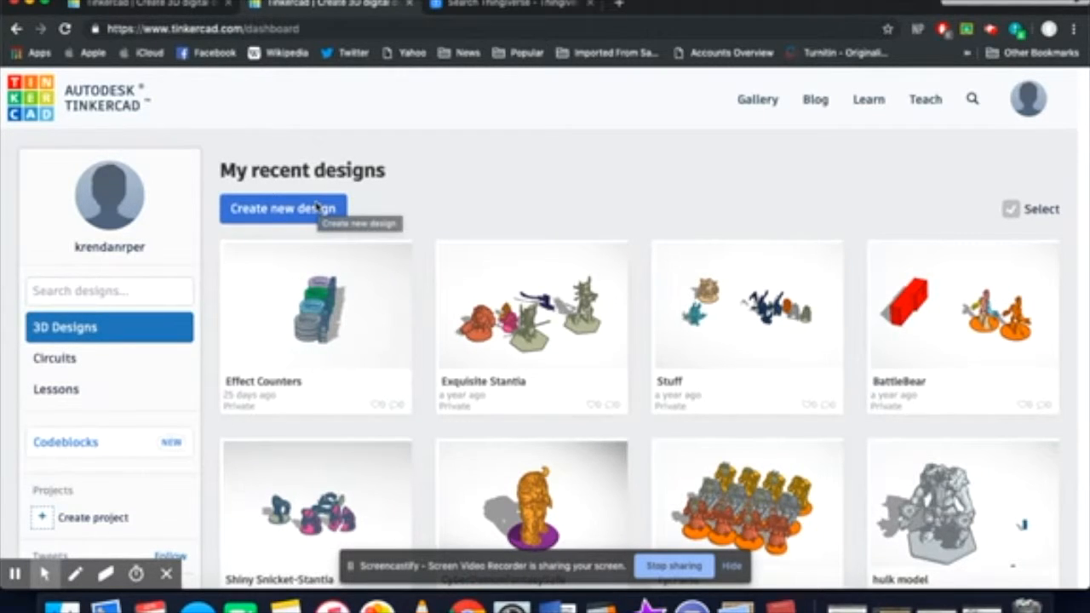
left_click(297, 210)
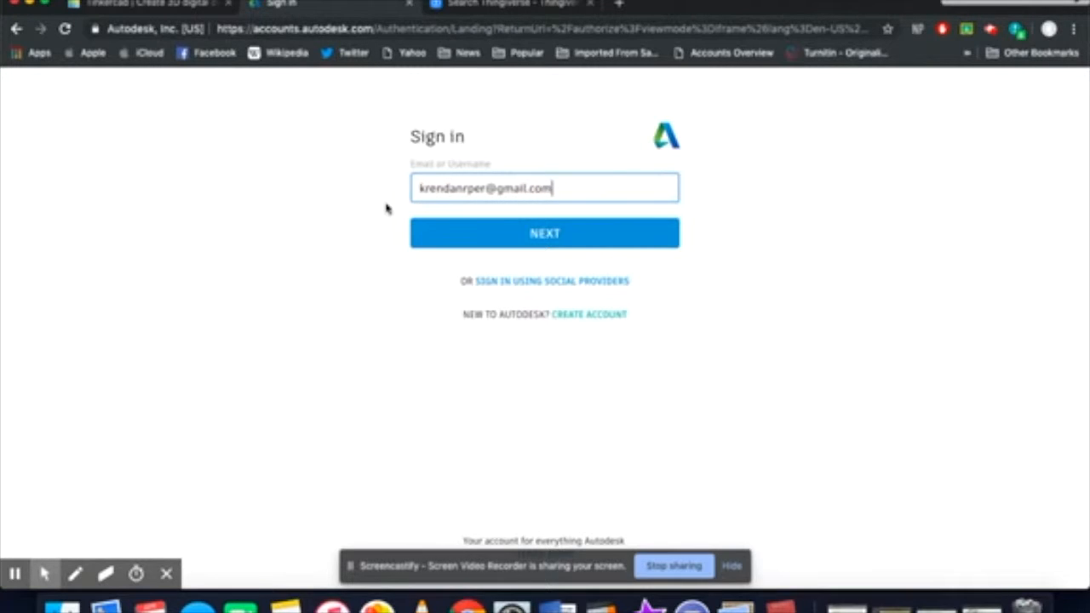
left_click(485, 236)
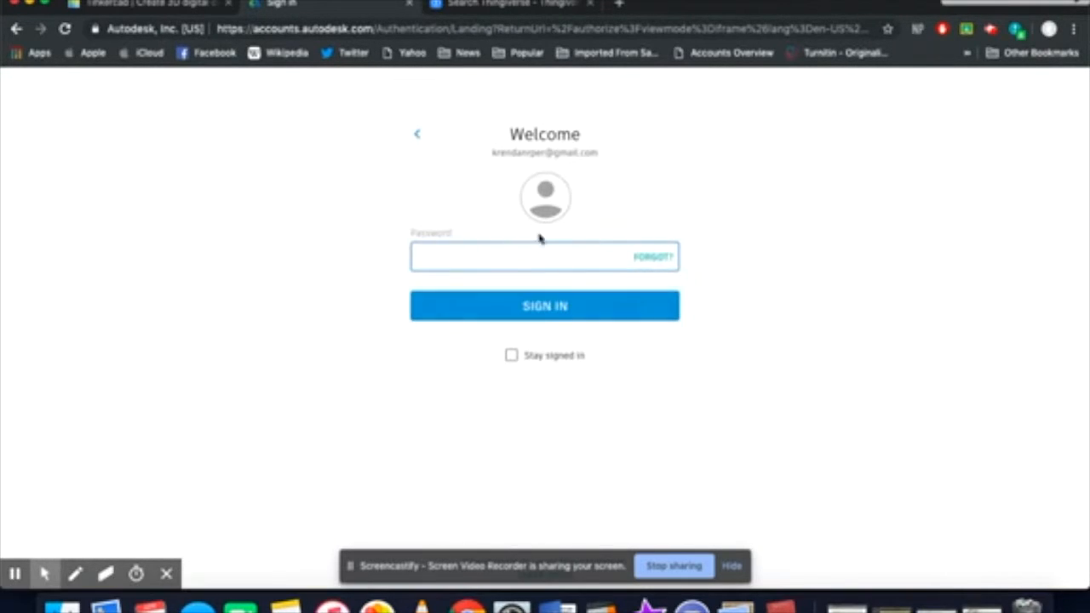
type("••")
key("Return")
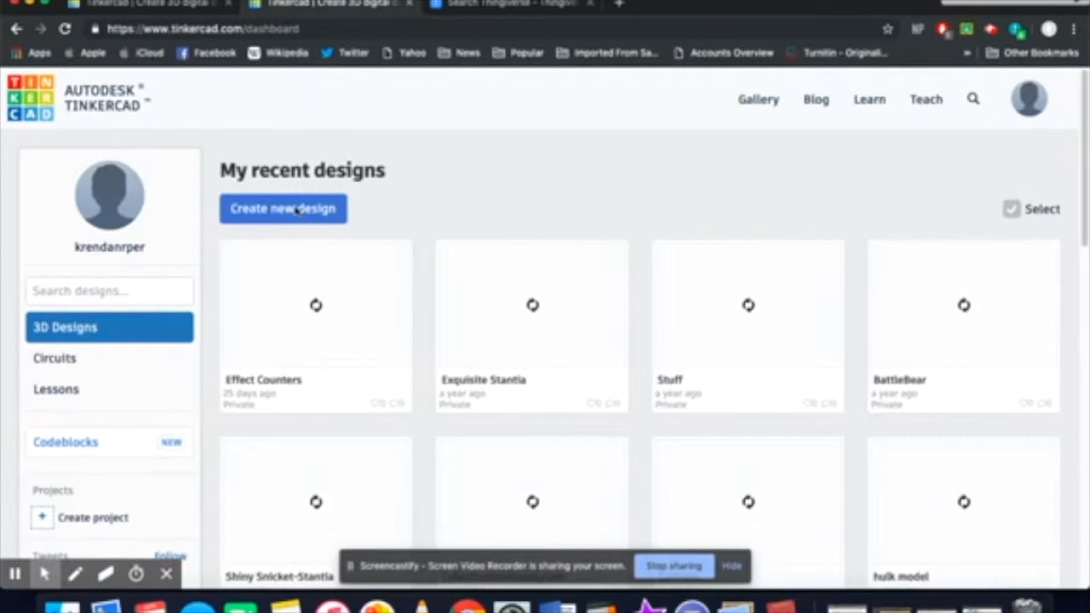
left_click(297, 210)
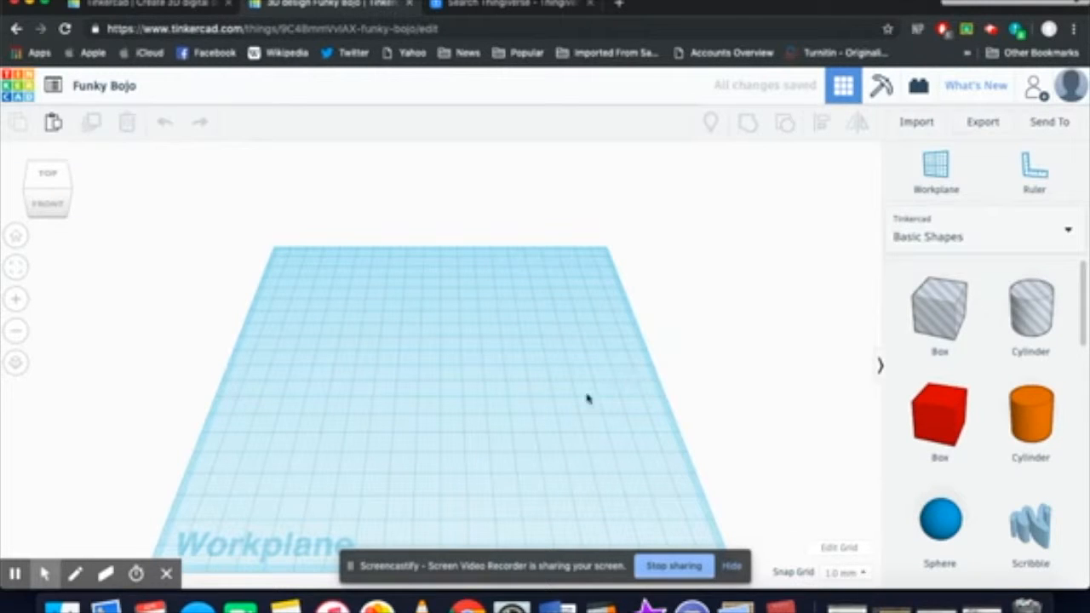
Step: Find the Polygon among the Basic Shapes and place one near the middle of the workplane
right_click_drag(550, 416, 557, 390)
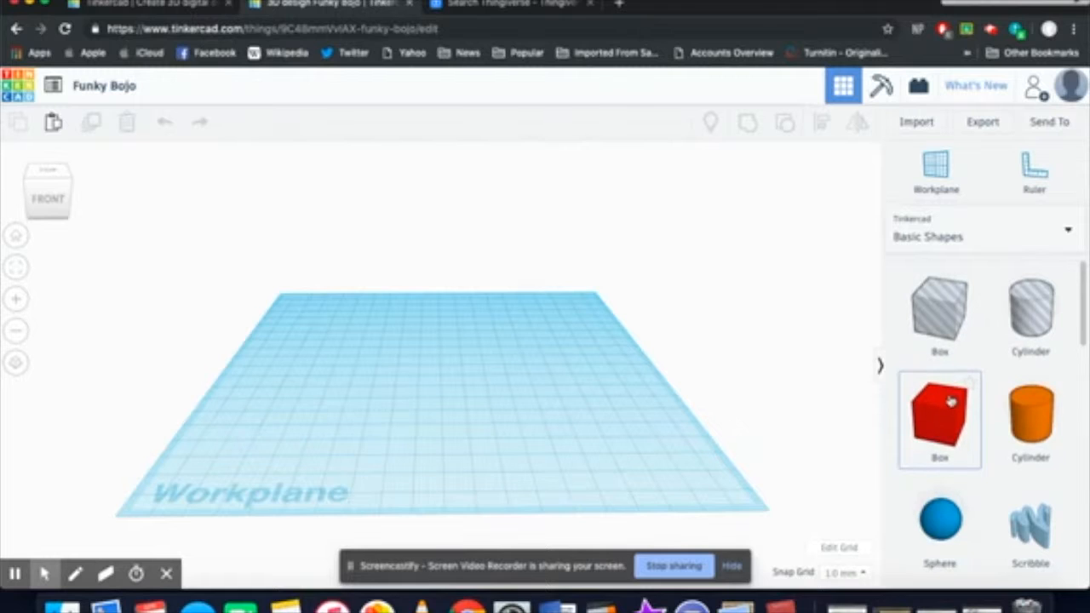
scroll(954, 400, "down", 3)
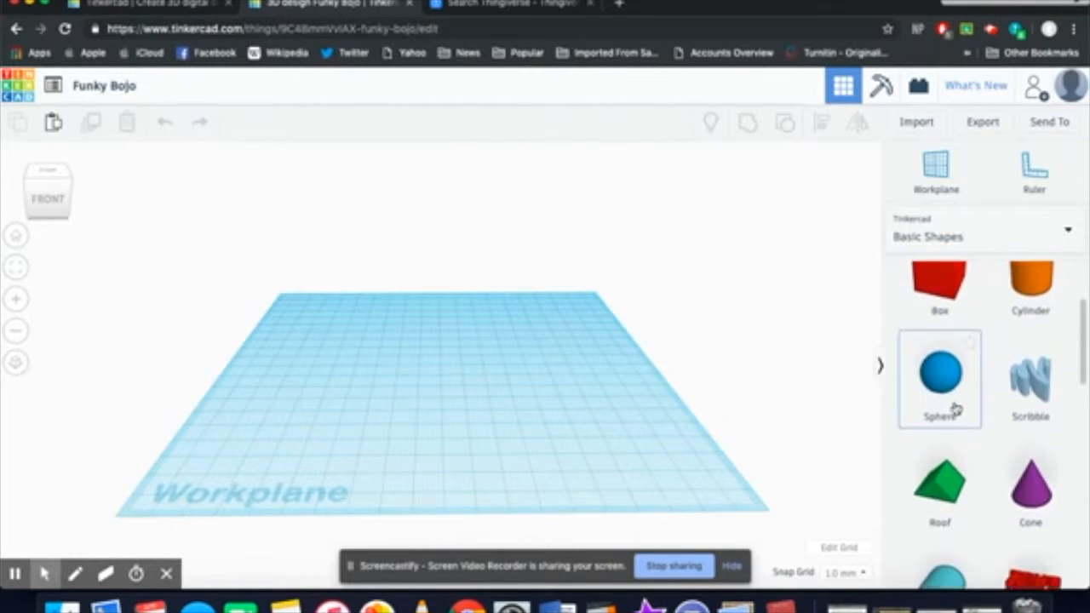
scroll(972, 420, "down", 5)
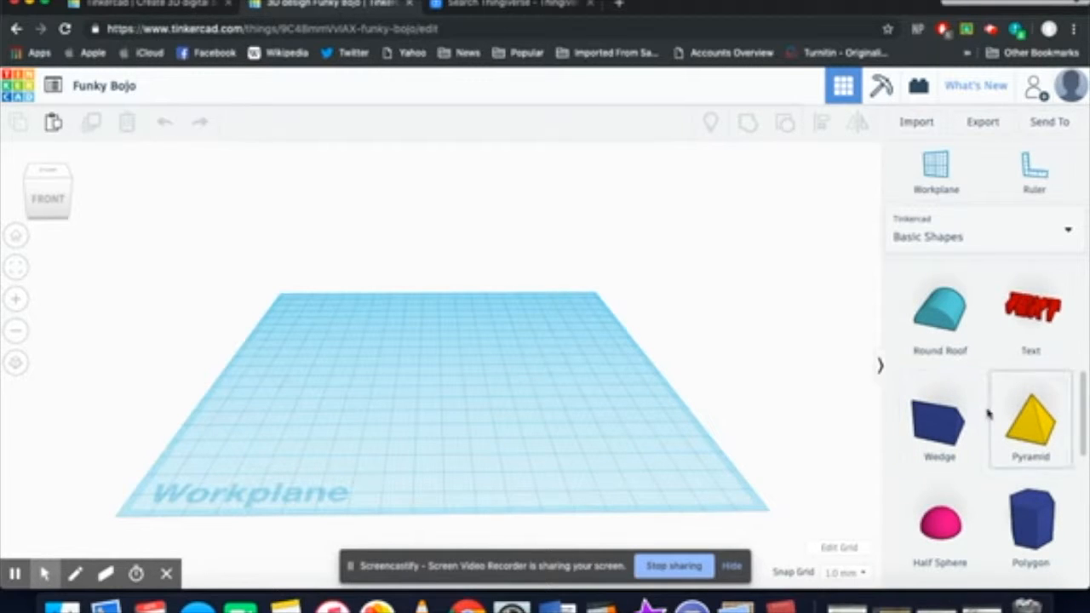
scroll(893, 416, "down", 2)
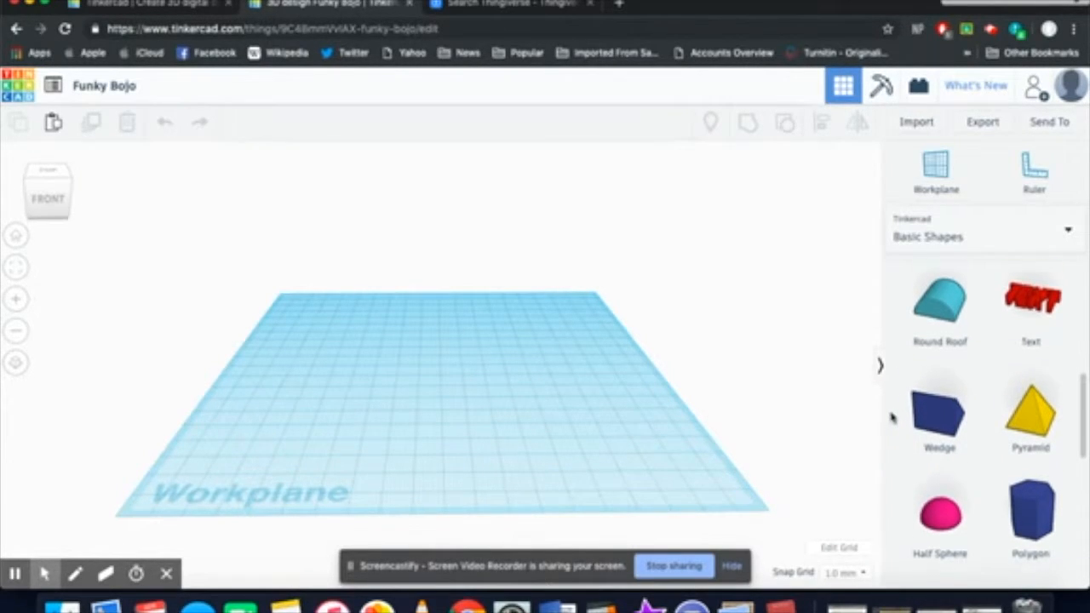
scroll(892, 416, "down", 8)
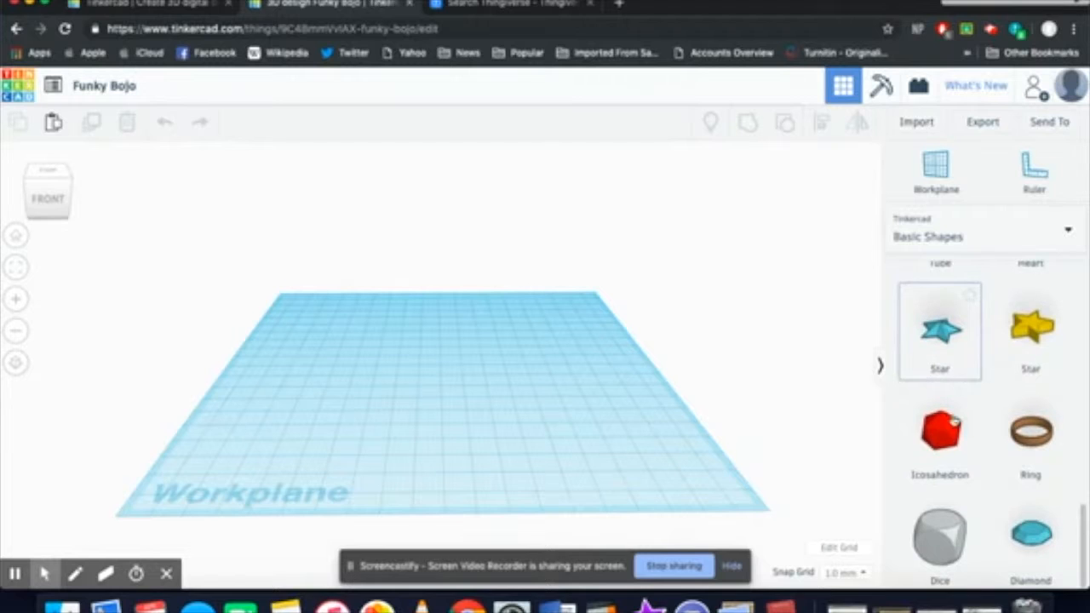
scroll(943, 366, "up", 4)
scroll(943, 374, "up", 2)
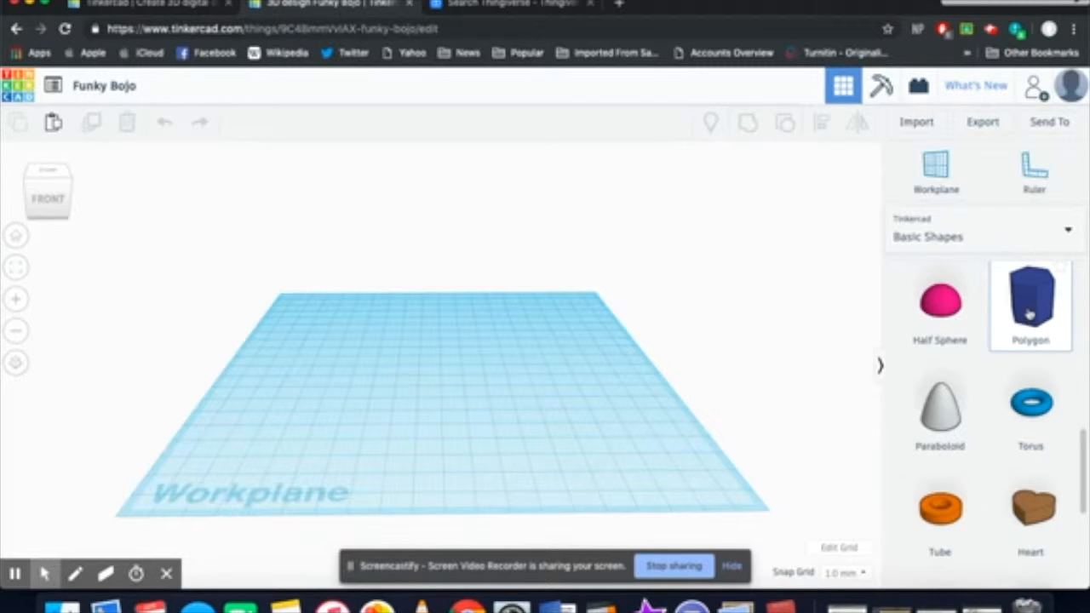
left_click_drag(1026, 306, 465, 357)
Step: Stretch the polygon to about 49 mm wide and 32 mm deep, and increase its height to form a leg
left_click(528, 351)
right_click_drag(528, 351, 484, 365)
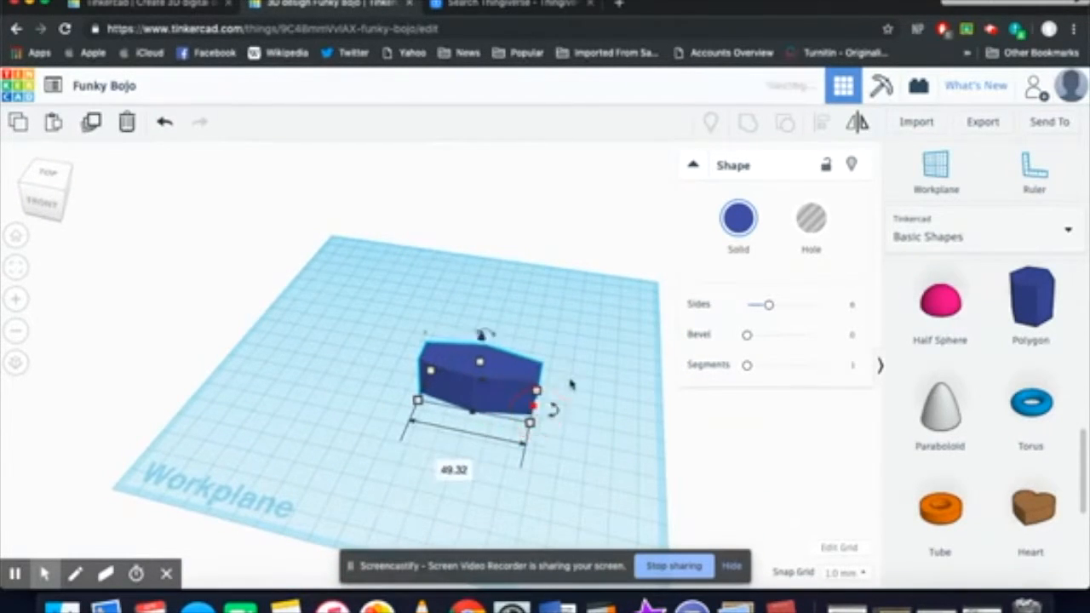
mouse_move(570, 384)
right_mouse_down()
mouse_move(491, 340)
mouse_move(594, 394)
mouse_move(567, 405)
right_mouse_up()
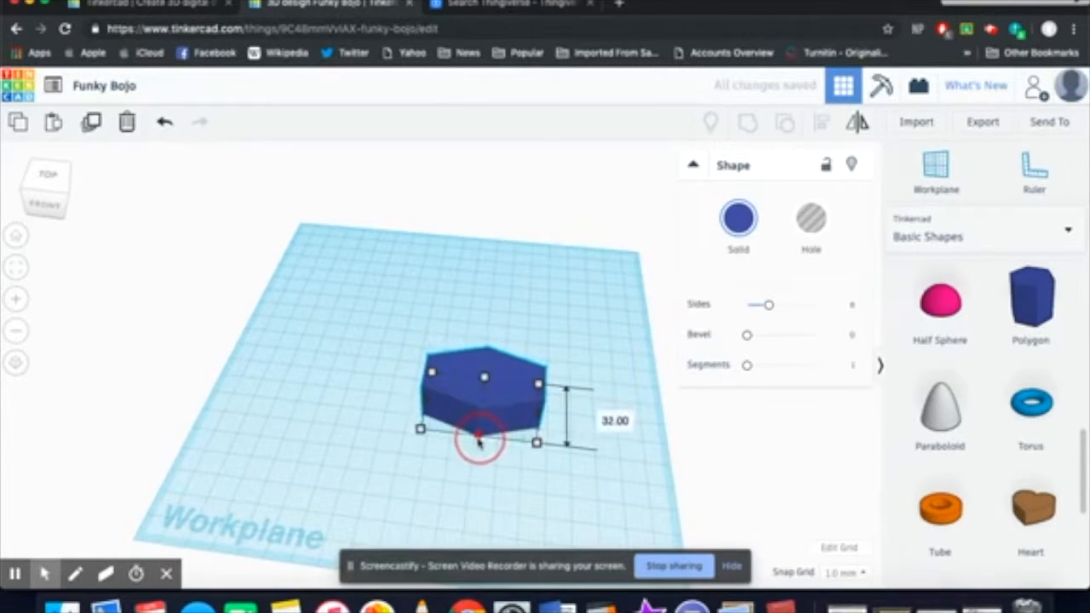
right_click_drag(478, 438, 509, 372)
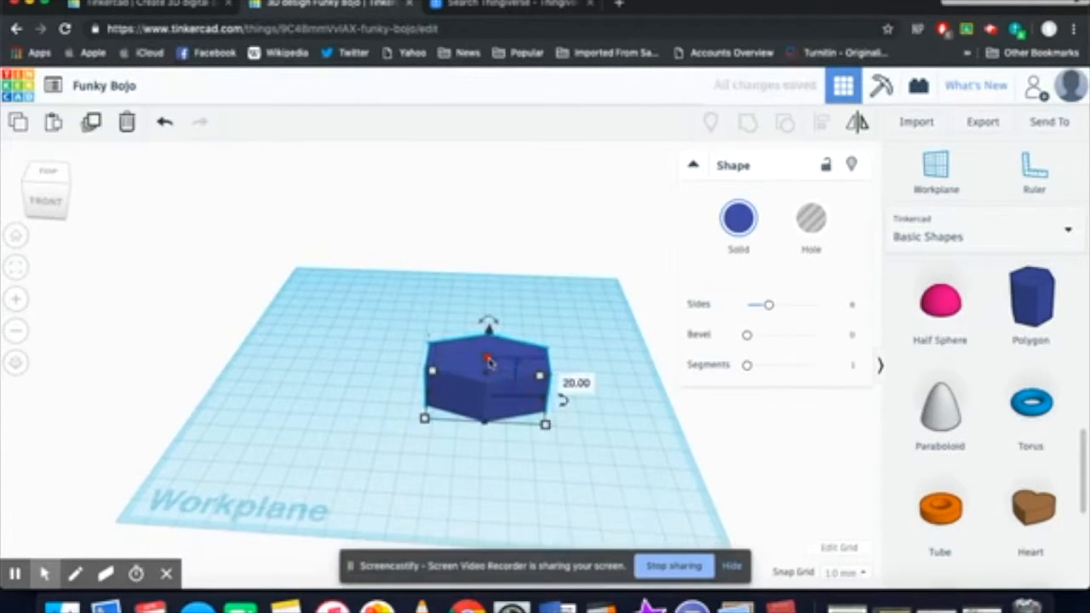
right_click_drag(500, 292, 643, 371)
Step: Add a half sphere as a foot and move it so it overlaps the base of the polygon
left_click_drag(940, 304, 447, 412)
right_click_drag(566, 432, 561, 408)
left_click_drag(448, 414, 493, 438)
right_click_drag(522, 418, 735, 471)
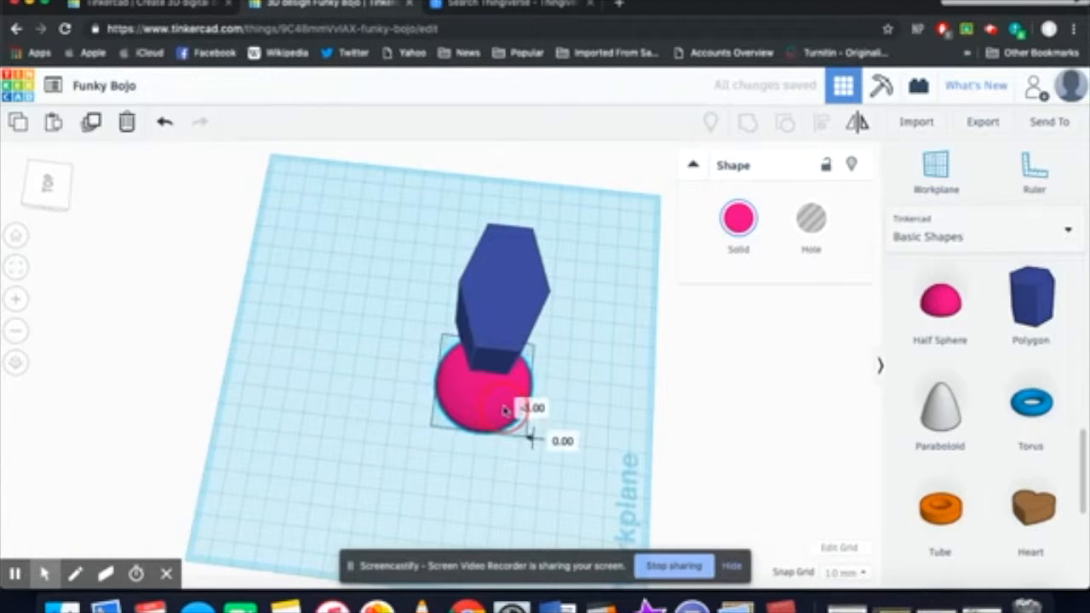
right_click_drag(562, 371, 412, 298)
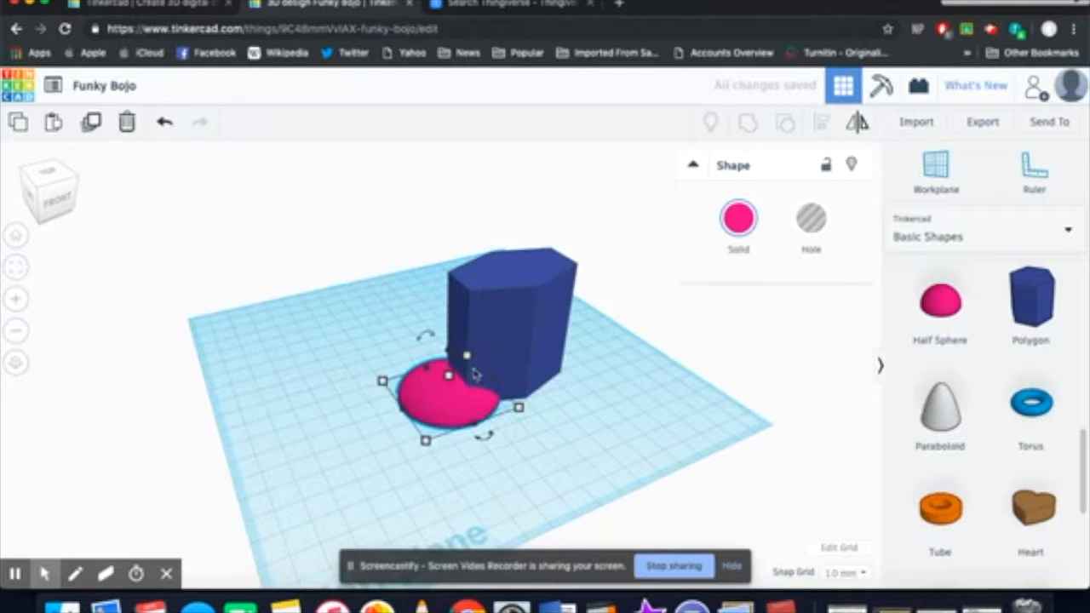
Step: Group the half sphere with the polygon, and ungroup them again
left_click(524, 349, "shift")
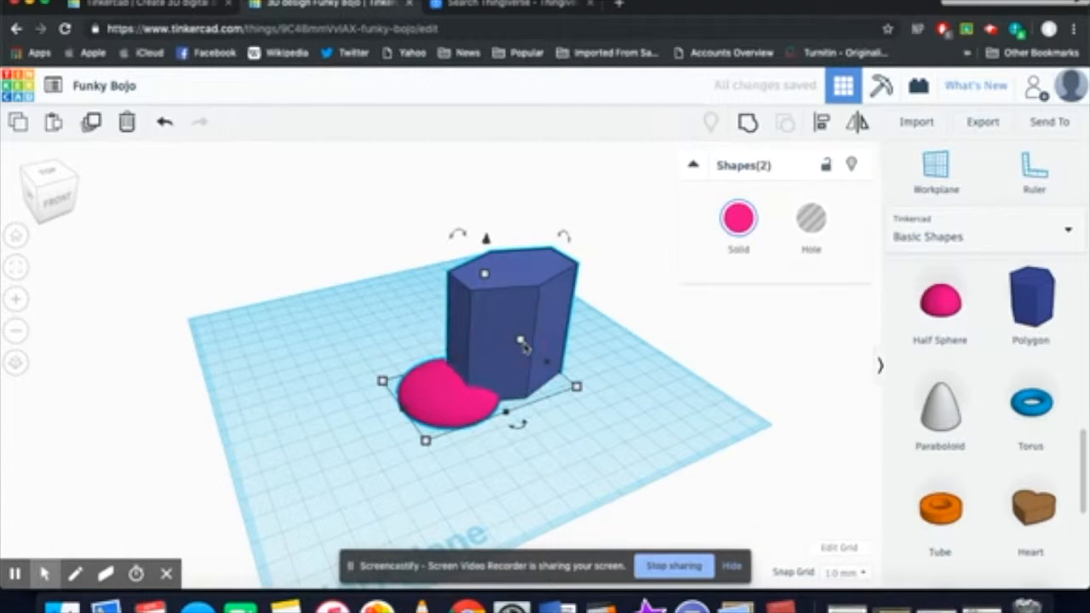
left_click(747, 126)
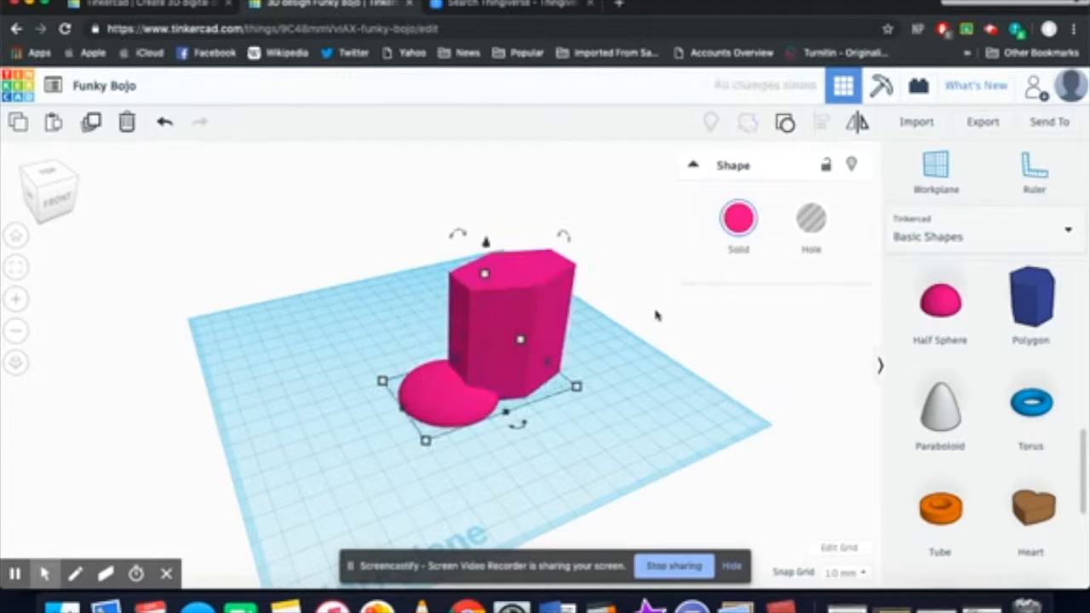
right_click_drag(629, 338, 554, 383)
left_click_drag(553, 383, 515, 361)
mouse_move(596, 349)
right_mouse_down()
mouse_move(703, 333)
mouse_move(586, 344)
right_mouse_up()
left_click(514, 342)
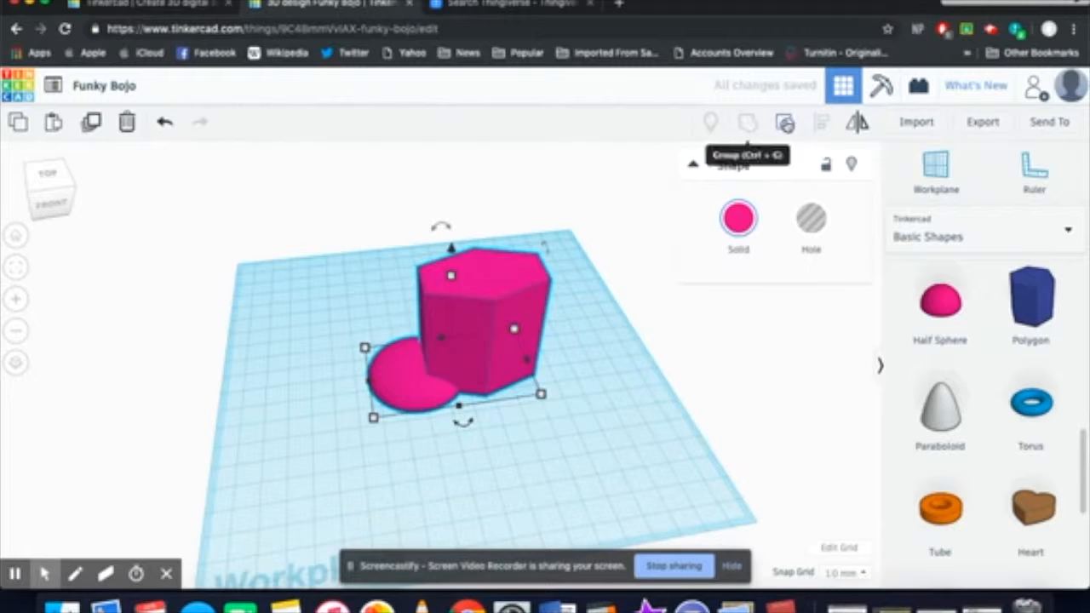
left_click(784, 122)
Step: Shorten the polygon along its long side so it extends less behind the half sphere
left_click(583, 351)
right_click_drag(583, 352, 533, 364)
left_click(533, 363)
left_click_drag(531, 363, 482, 371)
right_click_drag(479, 371, 603, 370)
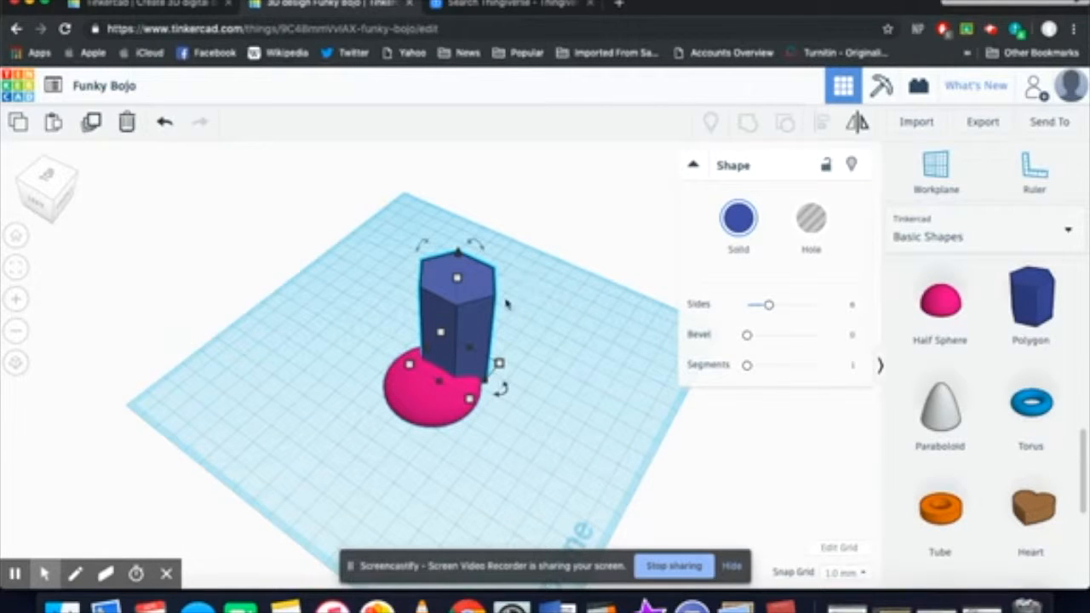
Step: Select the polygon and the half sphere together and group them into one leg
left_click(425, 394, "shift")
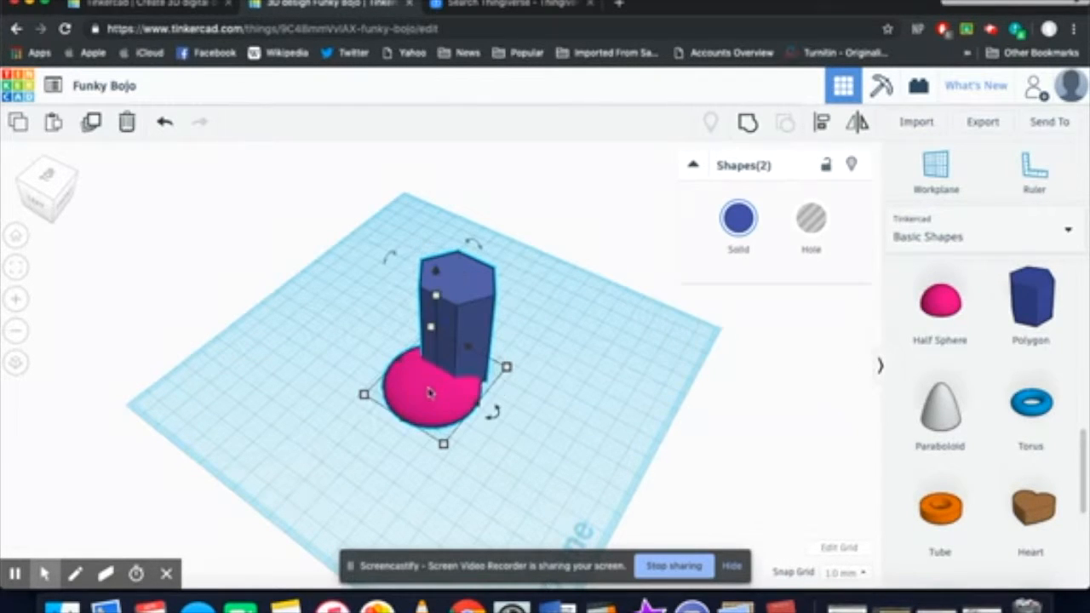
right_click_drag(510, 358, 502, 385)
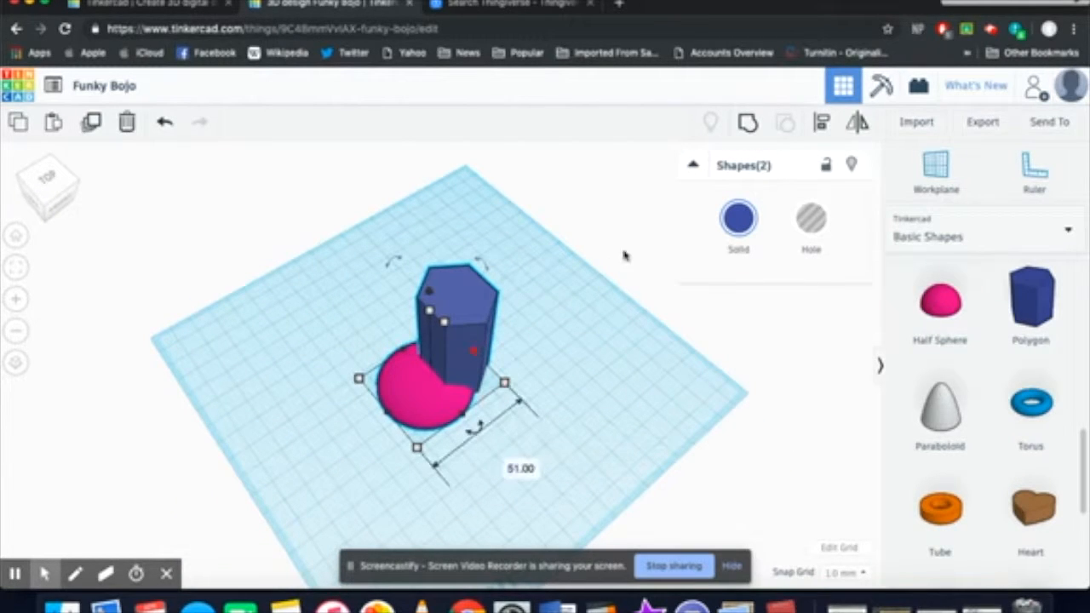
left_click(747, 123)
mouse_move(591, 307)
right_mouse_down()
mouse_move(684, 233)
mouse_move(715, 279)
mouse_move(579, 317)
right_mouse_up()
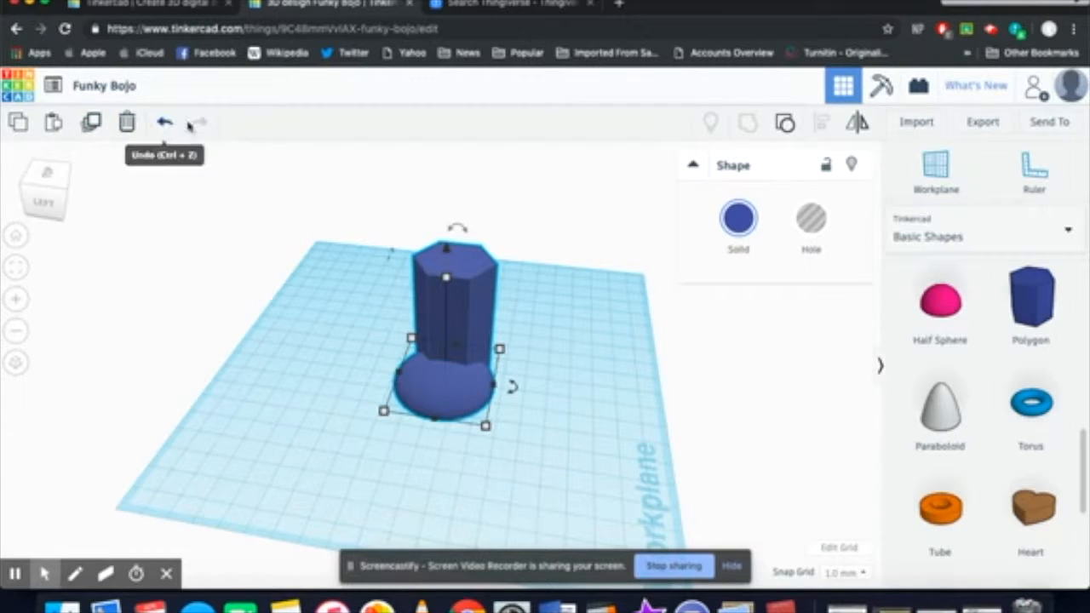
Step: Duplicate the grouped leg and move the copy beside the original as a second leg
left_click(91, 130)
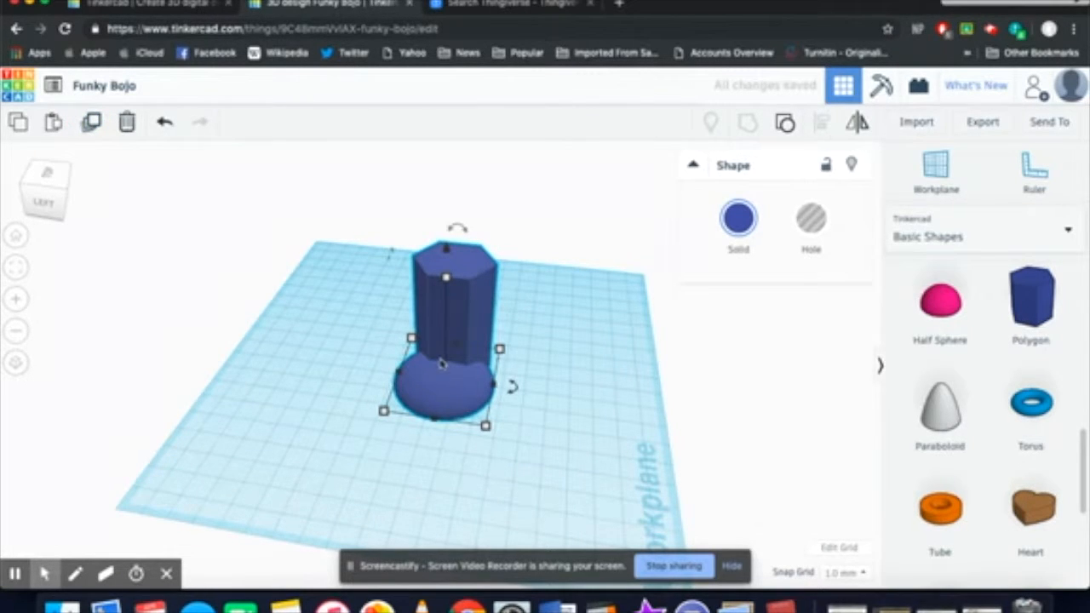
left_click_drag(462, 382, 344, 368)
mouse_move(527, 357)
right_mouse_down()
mouse_move(564, 336)
mouse_move(645, 346)
mouse_move(590, 406)
mouse_move(476, 428)
mouse_move(394, 389)
mouse_move(443, 329)
mouse_move(605, 367)
mouse_move(499, 377)
mouse_move(520, 374)
right_mouse_up()
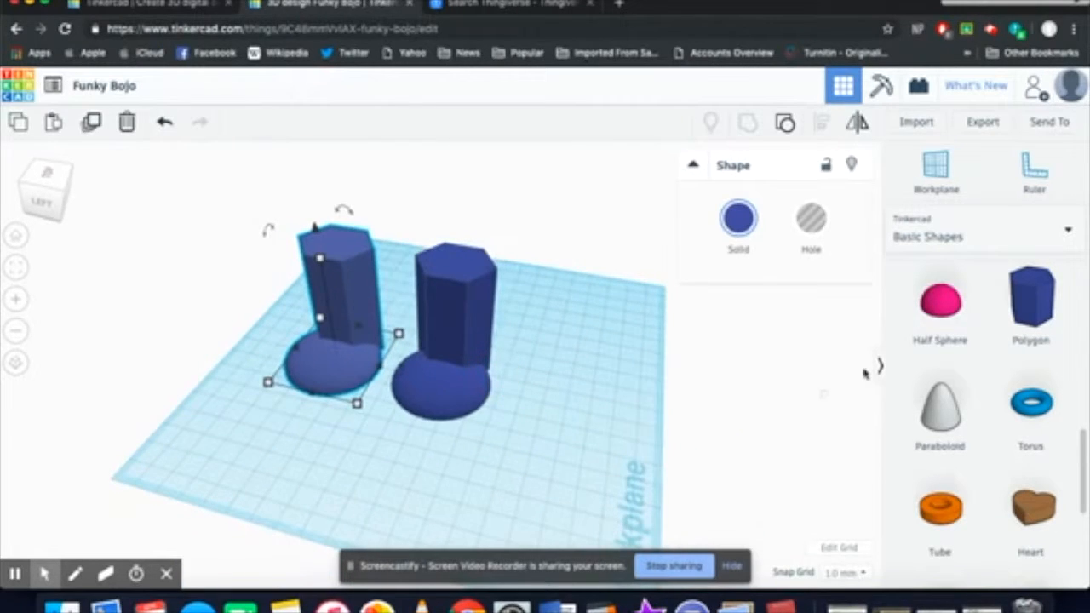
Step: Place a solid red Box from the Basic Shapes on the workplane in front of the two legs
scroll(968, 330, "up", 5)
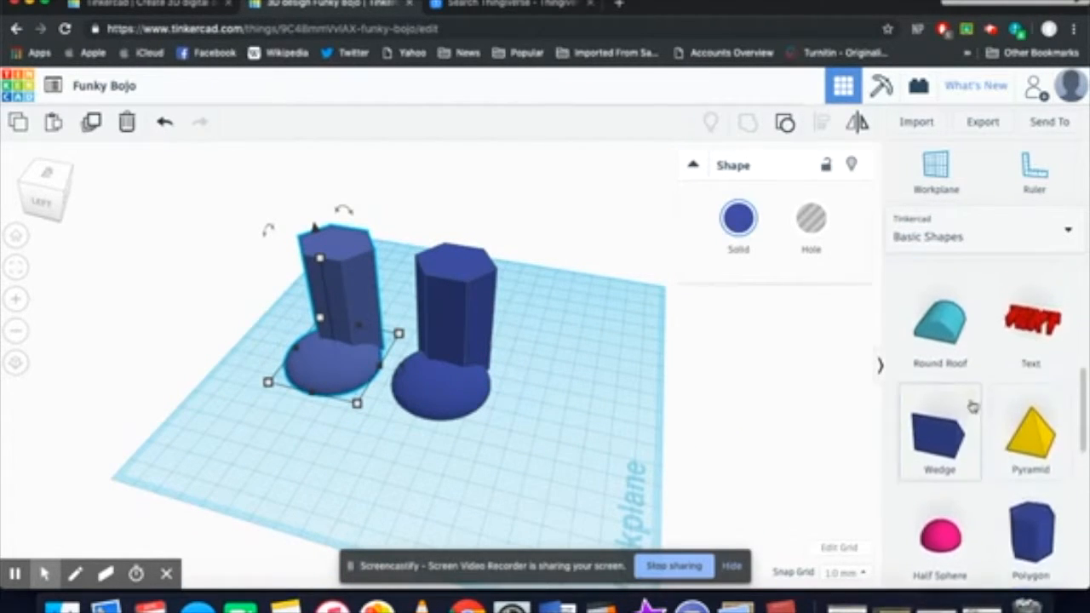
scroll(975, 404, "up", 3)
left_click_drag(946, 412, 356, 406)
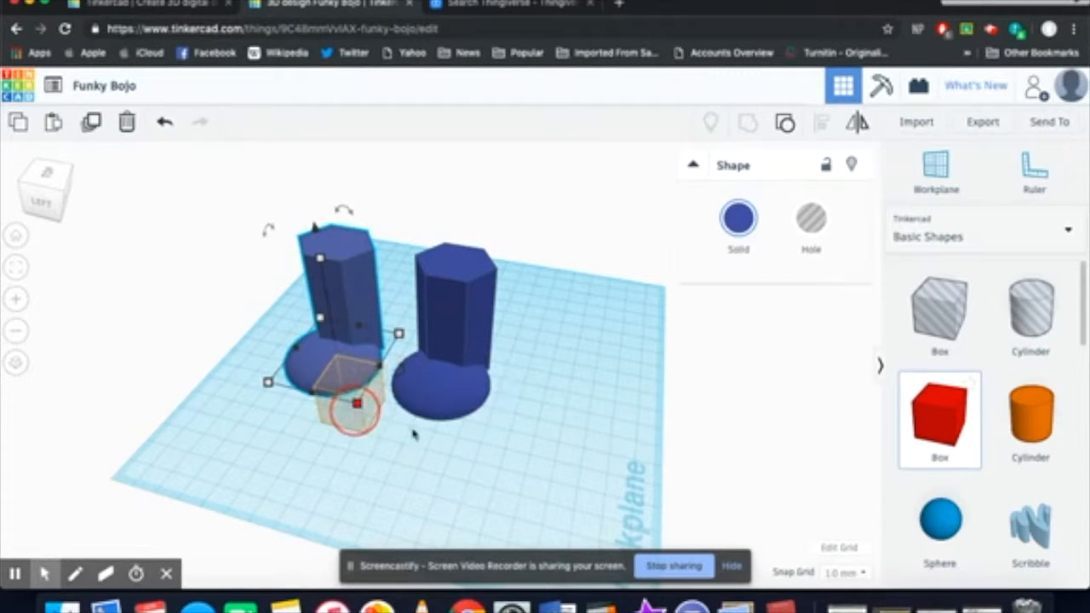
right_click(472, 438)
left_click(533, 381)
right_click_drag(513, 399, 542, 387)
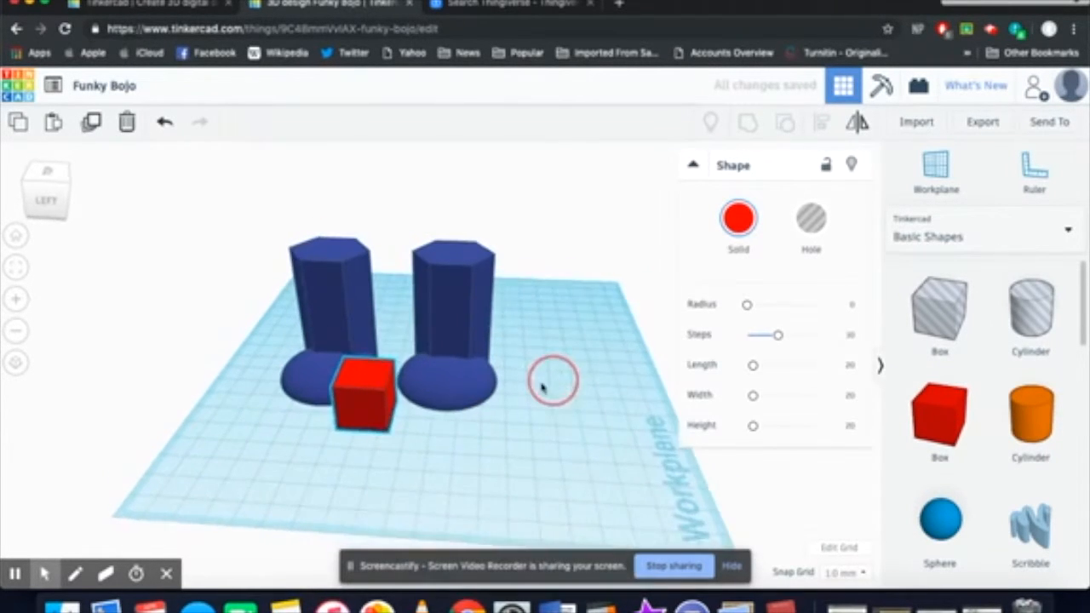
Step: Stretch the red box to about 65 mm wide and 38 mm deep, and increase its height to form the body
left_click(397, 396)
left_click_drag(390, 427, 507, 434)
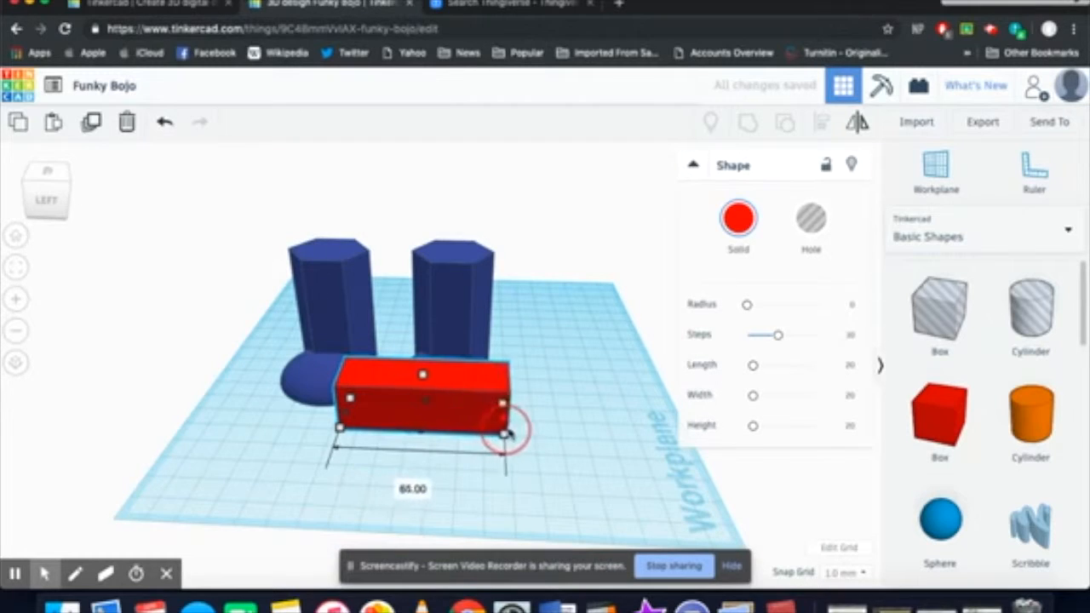
left_click_drag(430, 378, 430, 298)
left_click_drag(428, 431, 420, 462)
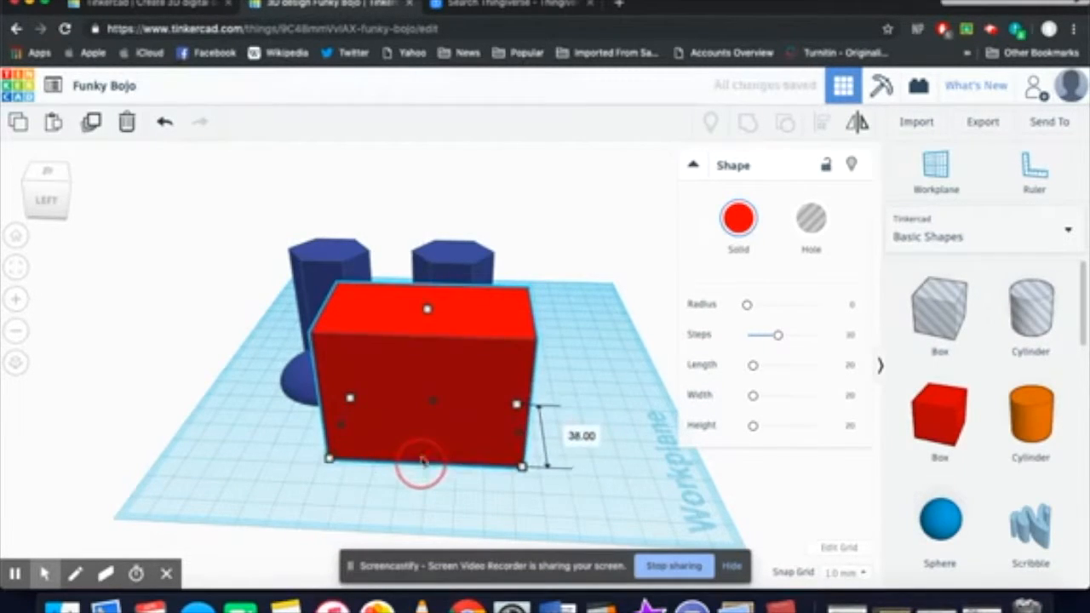
Step: Raise the red box to the upper ends of the legs and move it back so it rests over both
right_click_drag(486, 418, 372, 345)
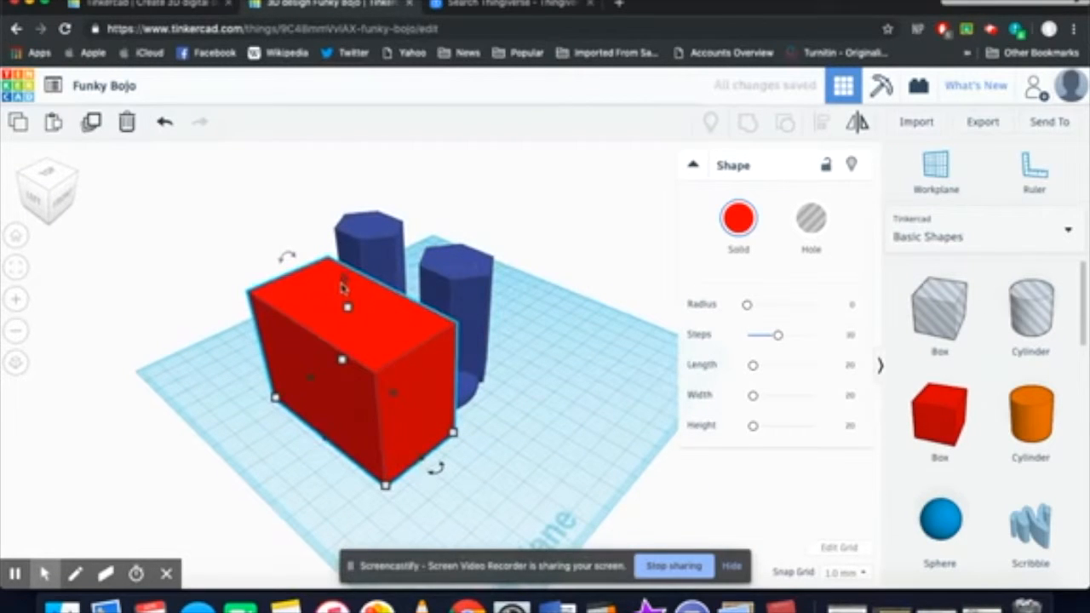
left_click_drag(346, 283, 364, 128)
right_click_drag(496, 265, 629, 242)
left_click_drag(493, 255, 435, 231)
right_click_drag(554, 244, 573, 275)
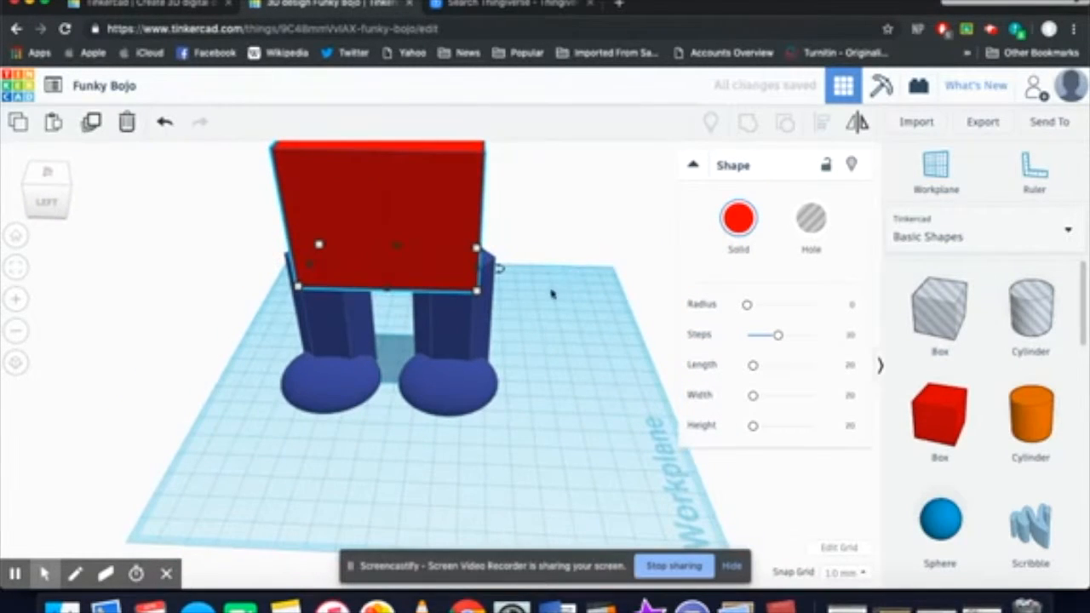
Step: Select both legs and group the selected shapes
left_click(554, 330)
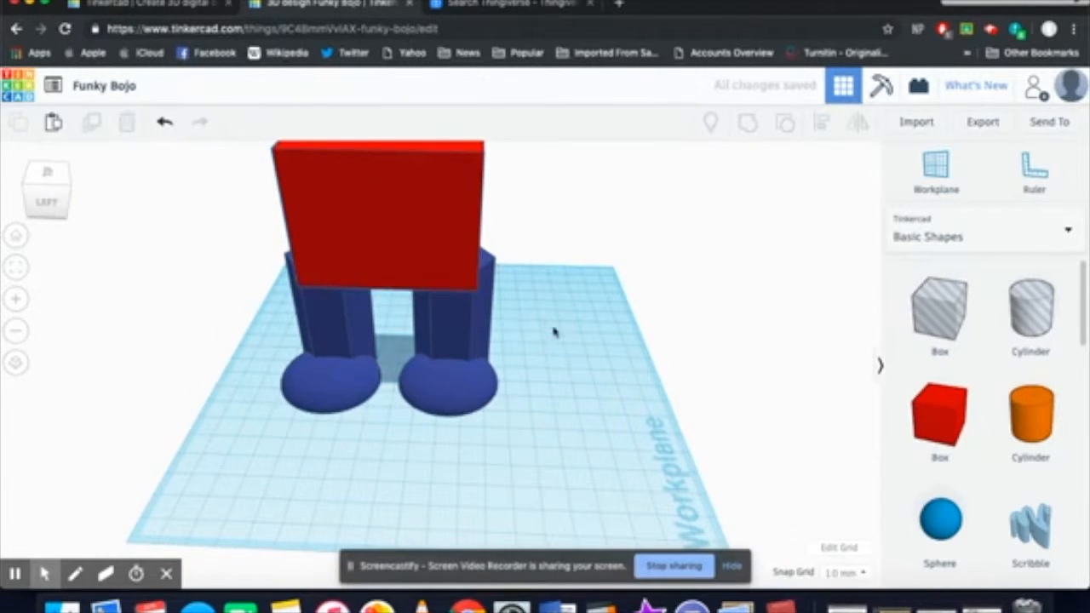
left_click(464, 334)
left_click(360, 333, "shift")
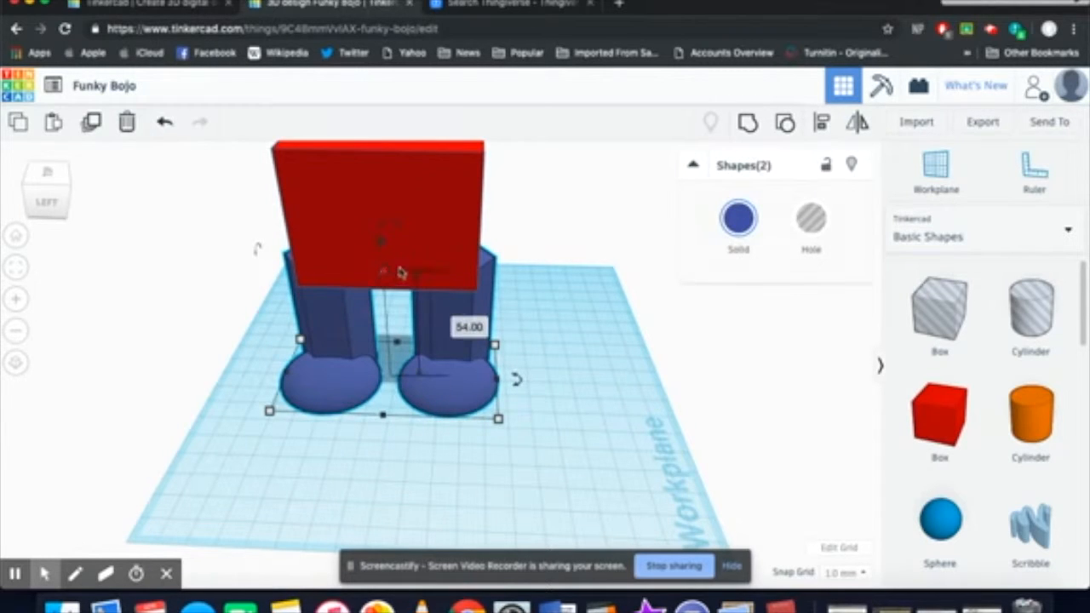
right_click_drag(551, 306, 620, 213)
left_click(747, 122)
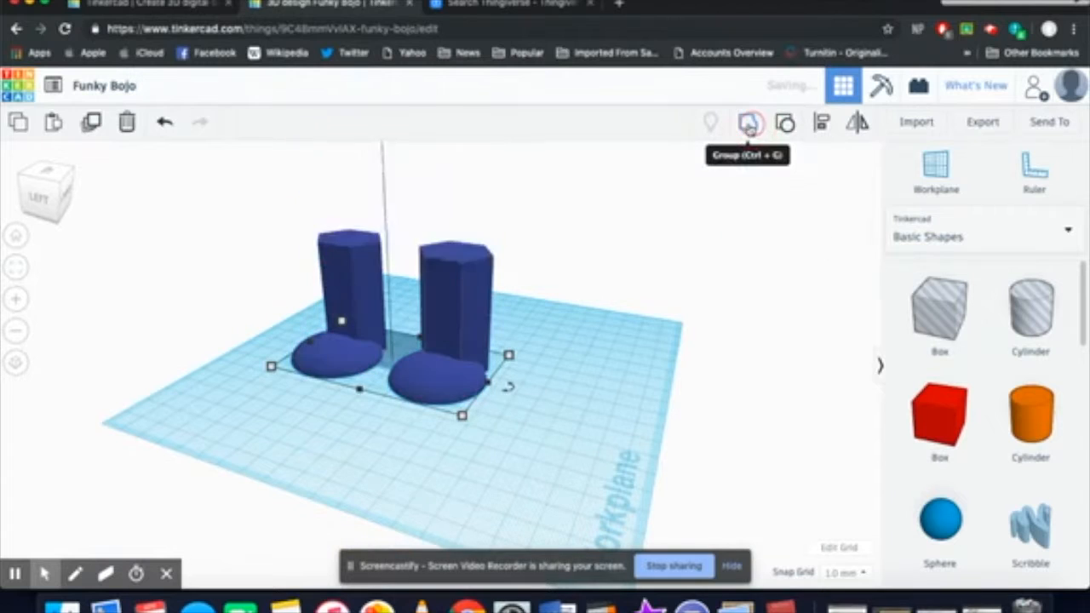
Step: Rotate the grouped figure by -90° so that it lies on its back with the feet pointing up
right_click_drag(619, 328, 572, 342)
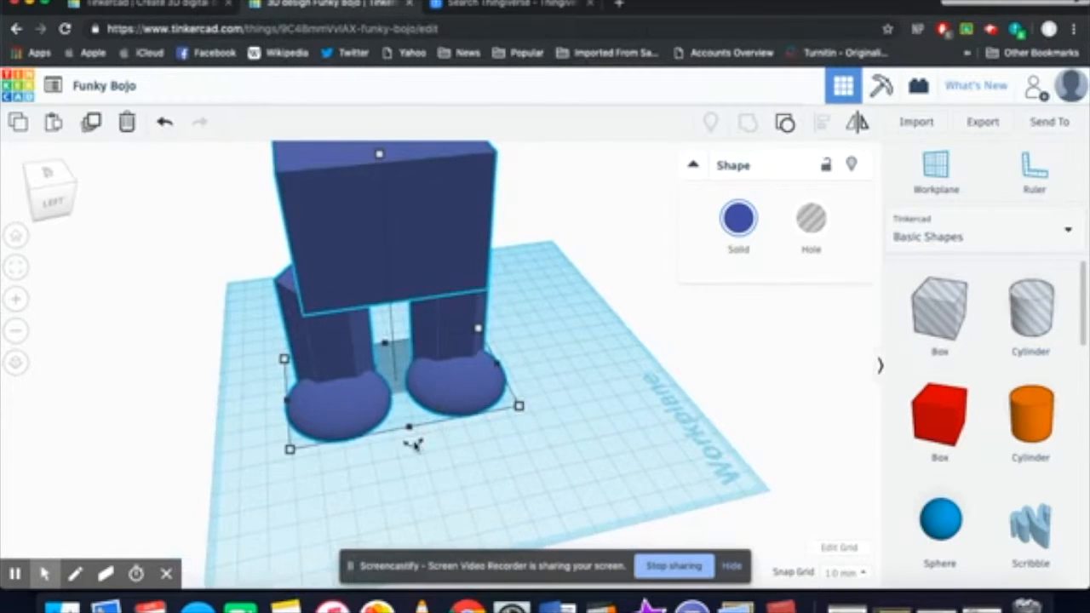
left_click_drag(478, 436, 412, 430)
right_click_drag(584, 407, 331, 380)
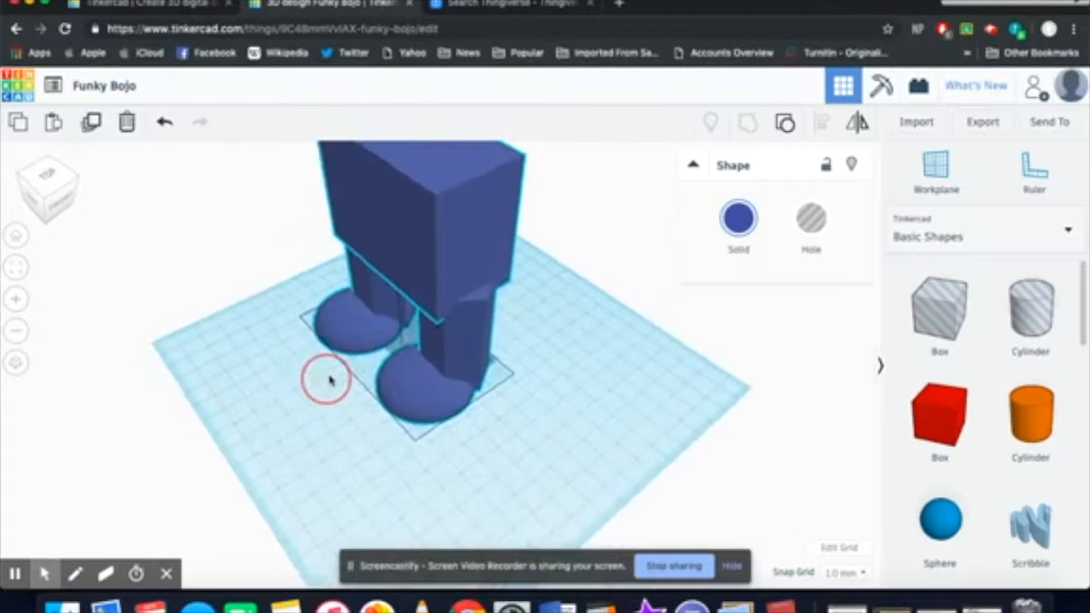
scroll(508, 342, "up", 5)
scroll(511, 332, "down", 10)
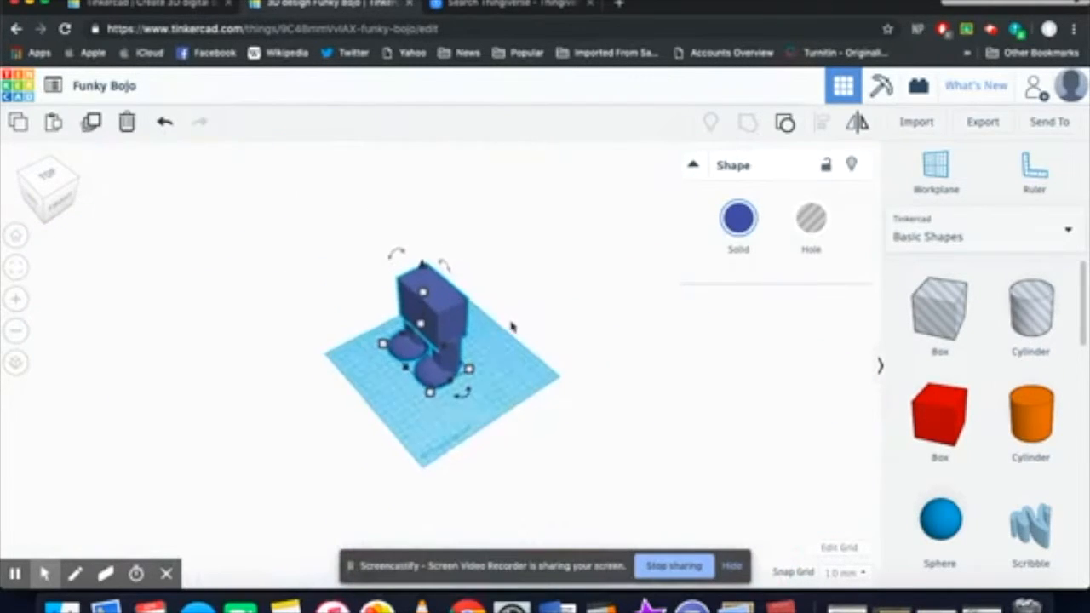
left_click_drag(379, 218, 473, 206)
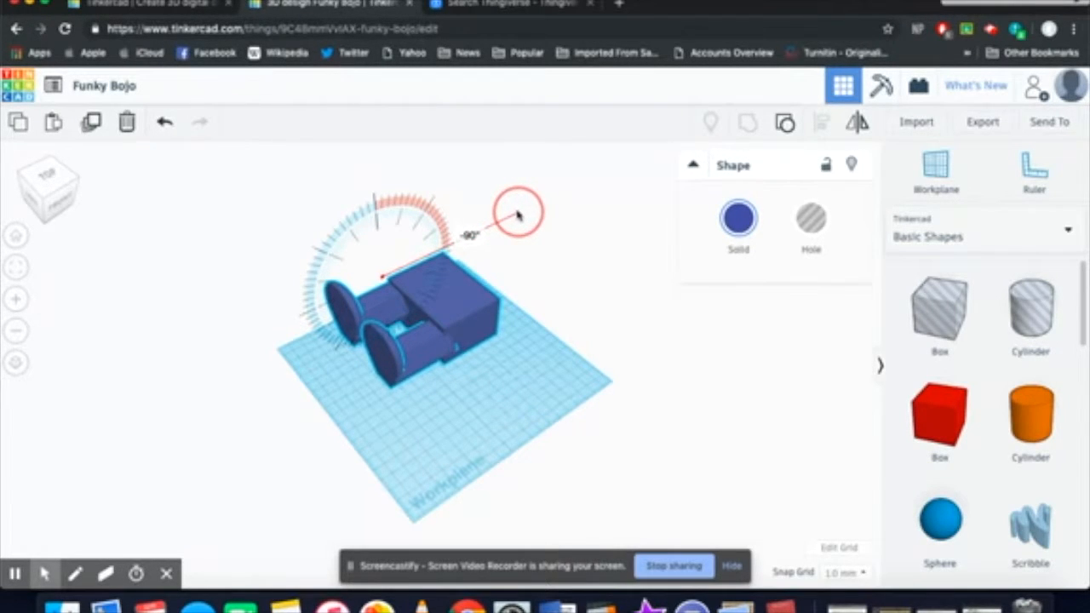
Step: Lower the rotated figure by 22 mm so that it rests on the workplane
mouse_move(545, 309)
right_mouse_down()
mouse_move(565, 275)
mouse_move(623, 277)
mouse_move(537, 321)
right_mouse_up()
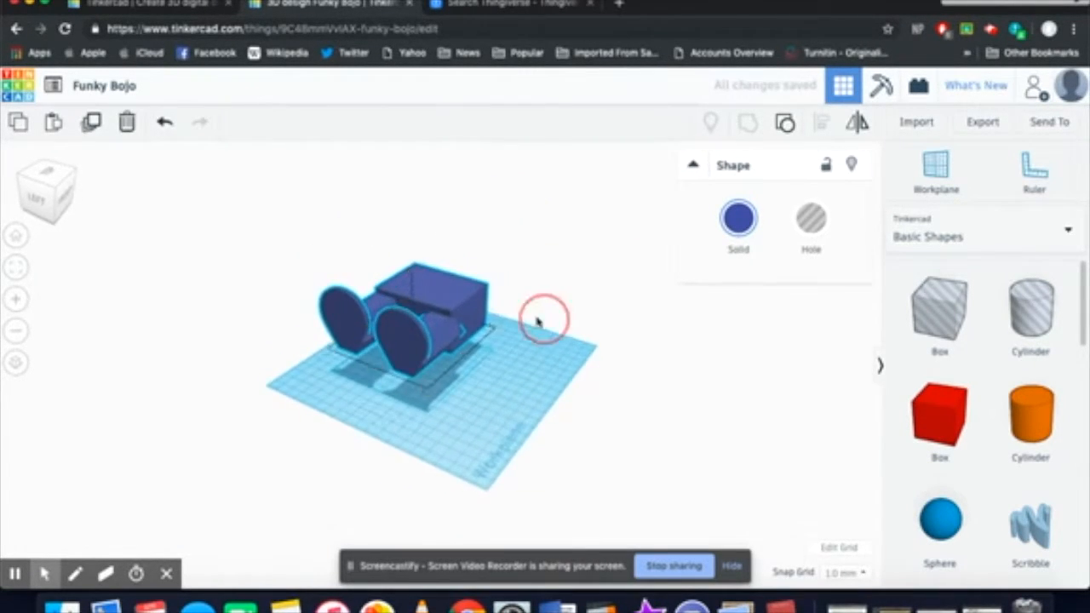
right_click_drag(313, 322, 386, 275)
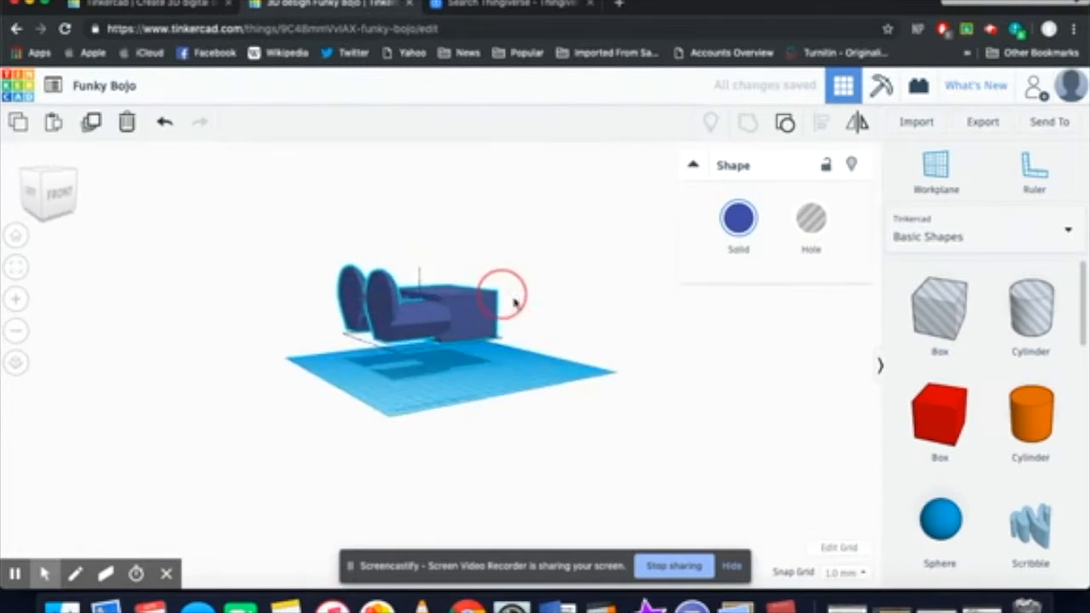
right_click_drag(592, 330, 616, 352)
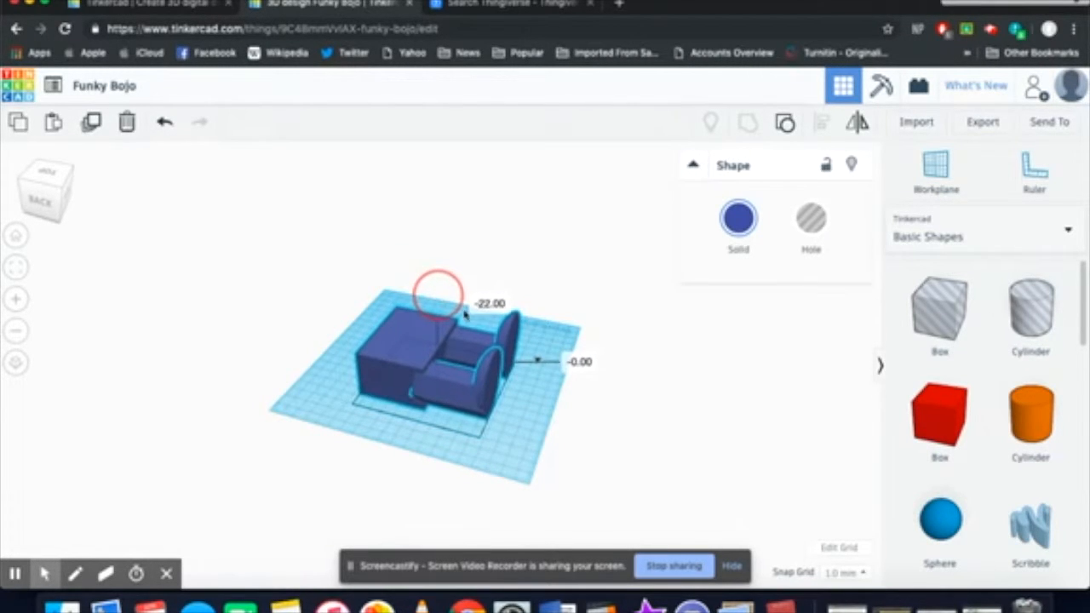
scroll(569, 335, "up", 10)
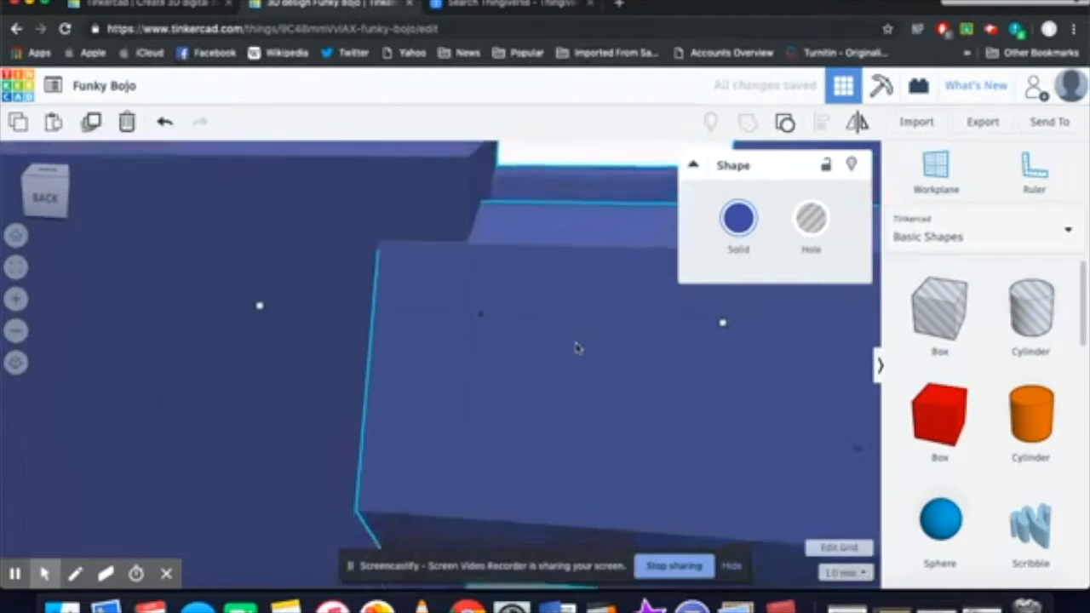
scroll(576, 347, "down", 10)
right_click_drag(625, 364, 345, 359)
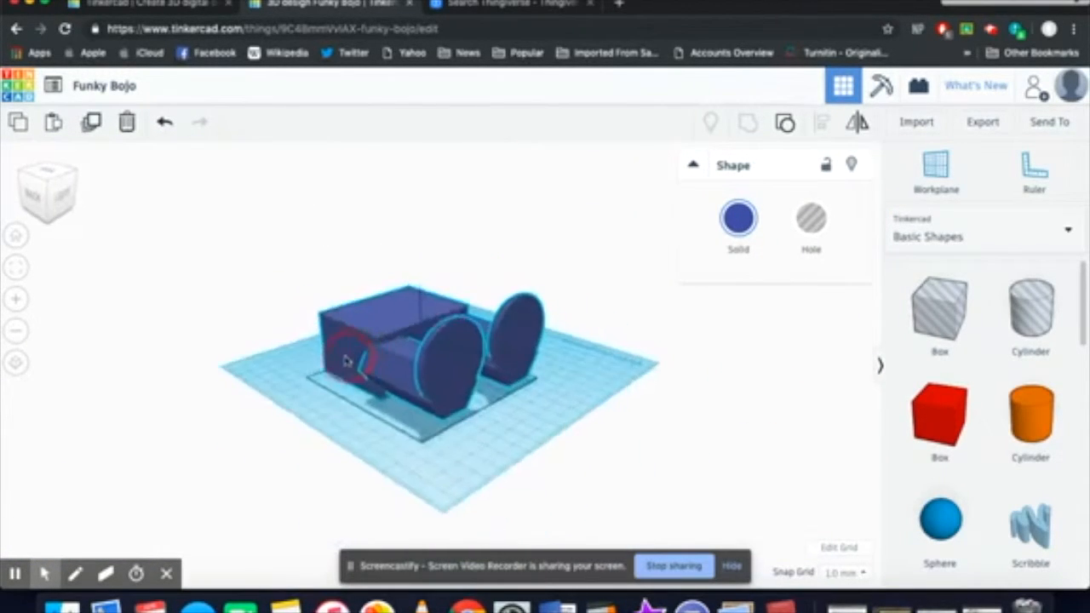
right_click_drag(510, 381, 542, 387)
Step: Delete the entire grouped figure to leave the workplane empty
left_click(432, 364)
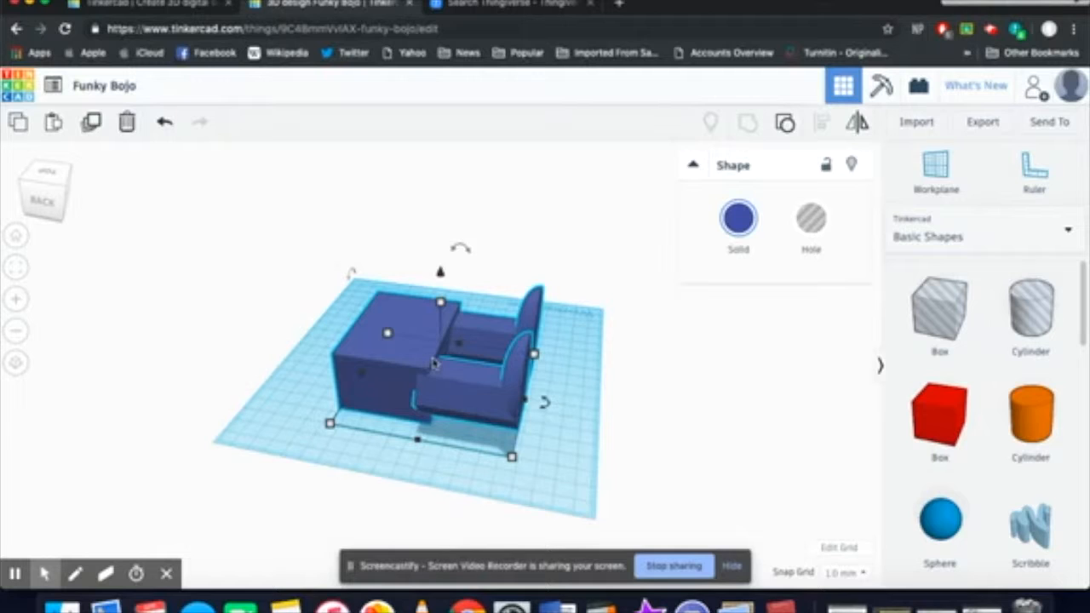
key("Delete")
scroll(441, 352, "down", 3)
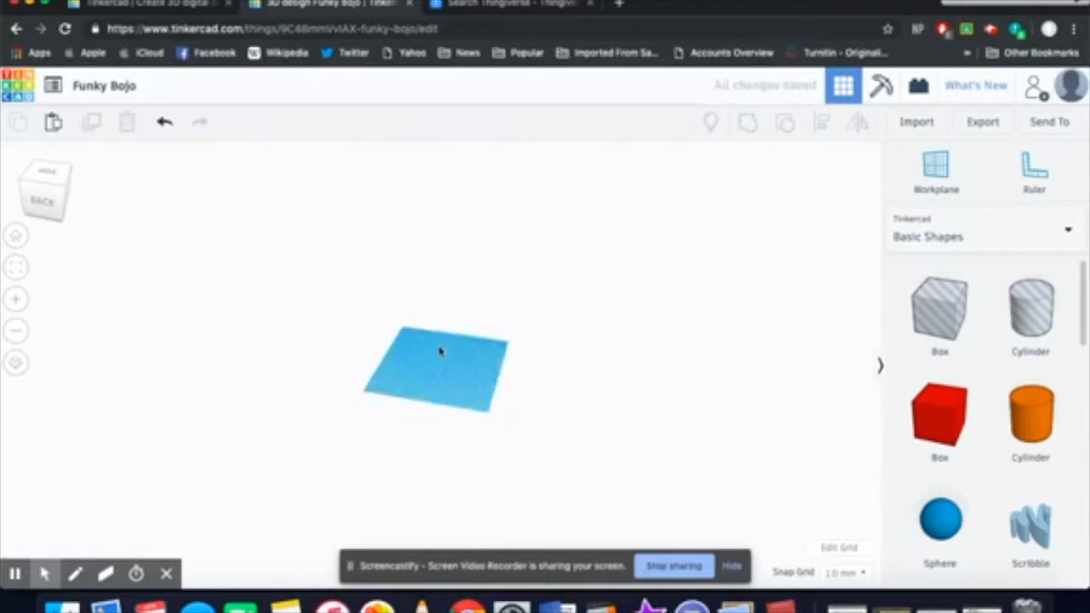
scroll(447, 363, "up", 10)
right_click_drag(580, 356, 335, 343)
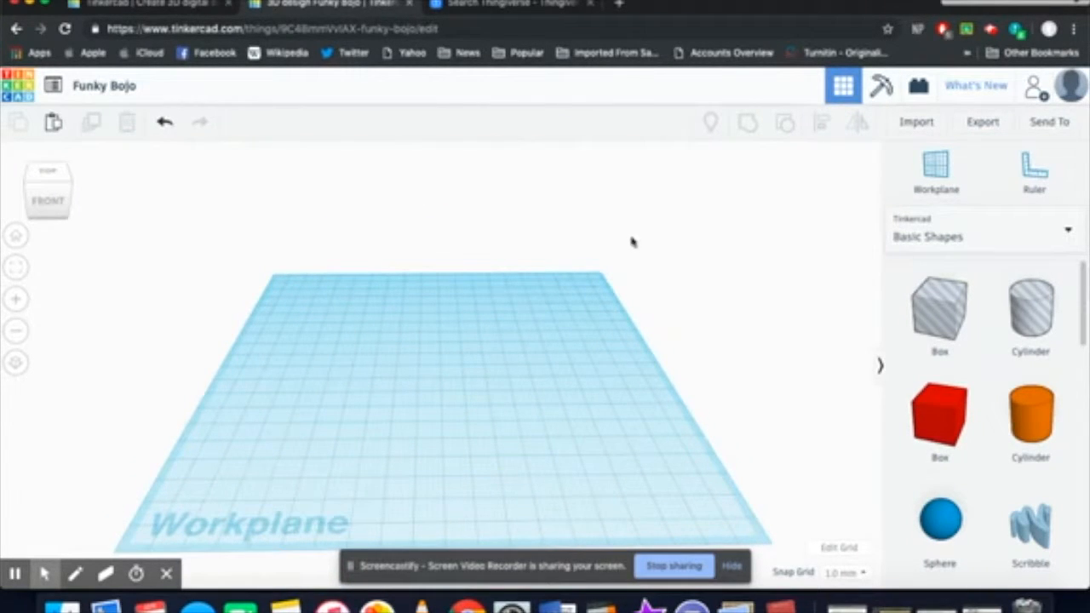
Step: Switch to the Thingiverse search results for cat, browse the models and open the faceted cat
left_click(518, 6)
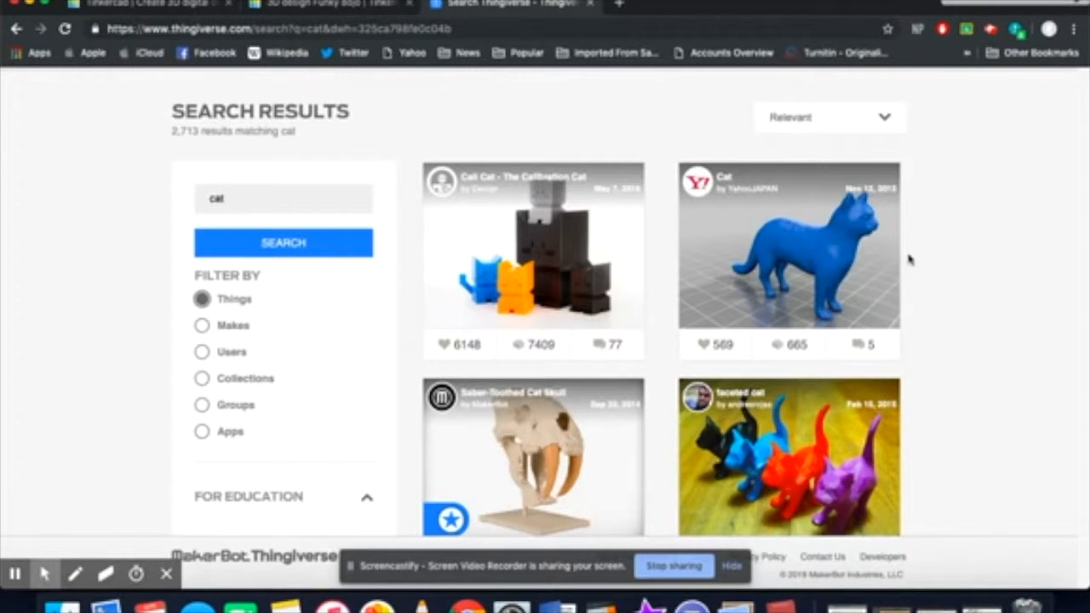
scroll(843, 252, "down", 2)
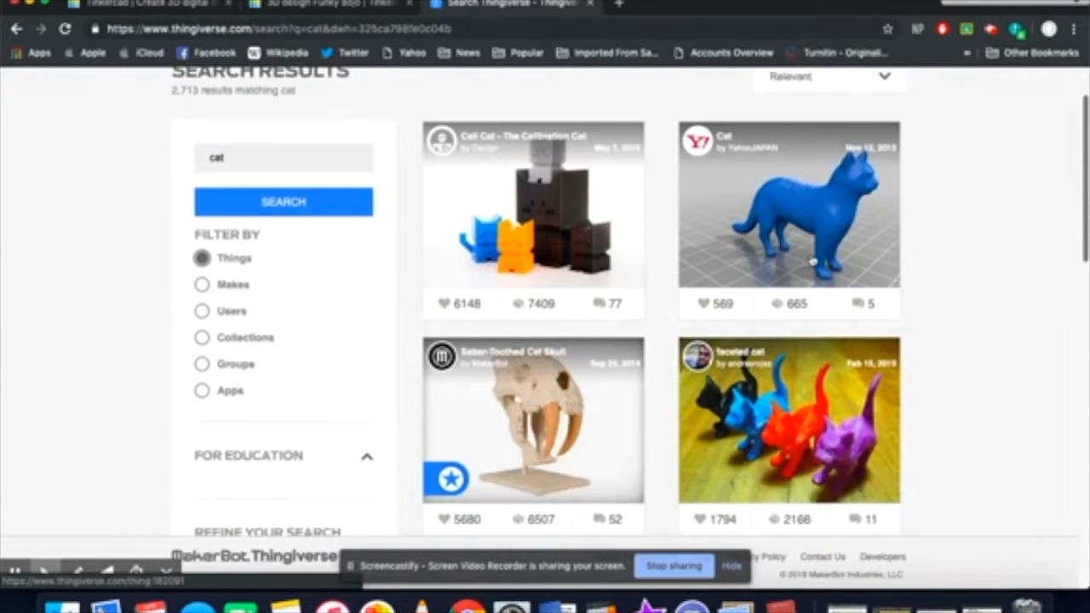
scroll(813, 260, "down", 10)
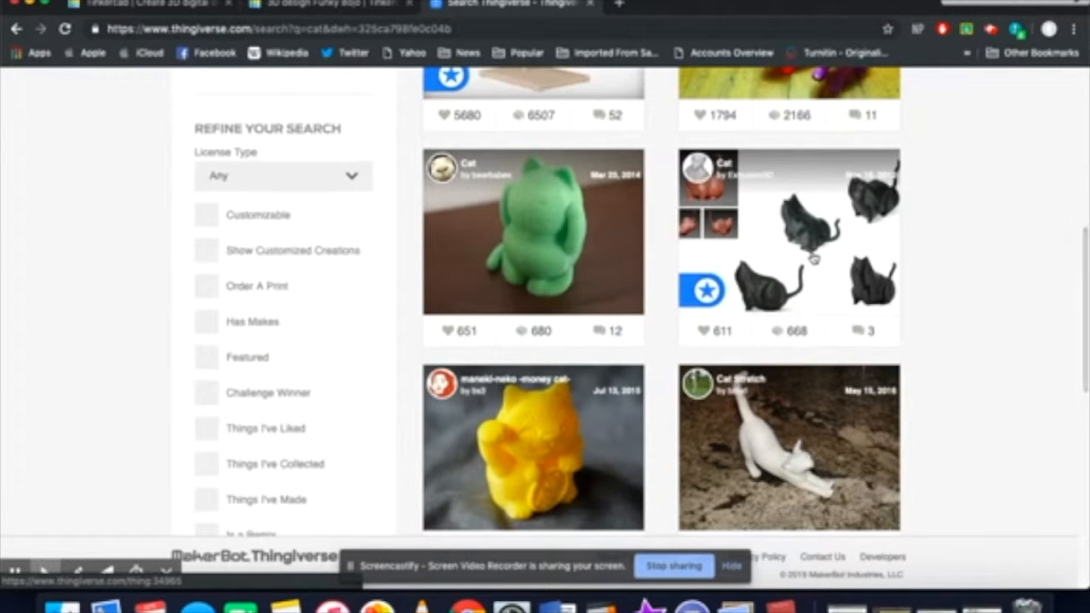
scroll(825, 262, "down", 1)
scroll(817, 260, "up", 12)
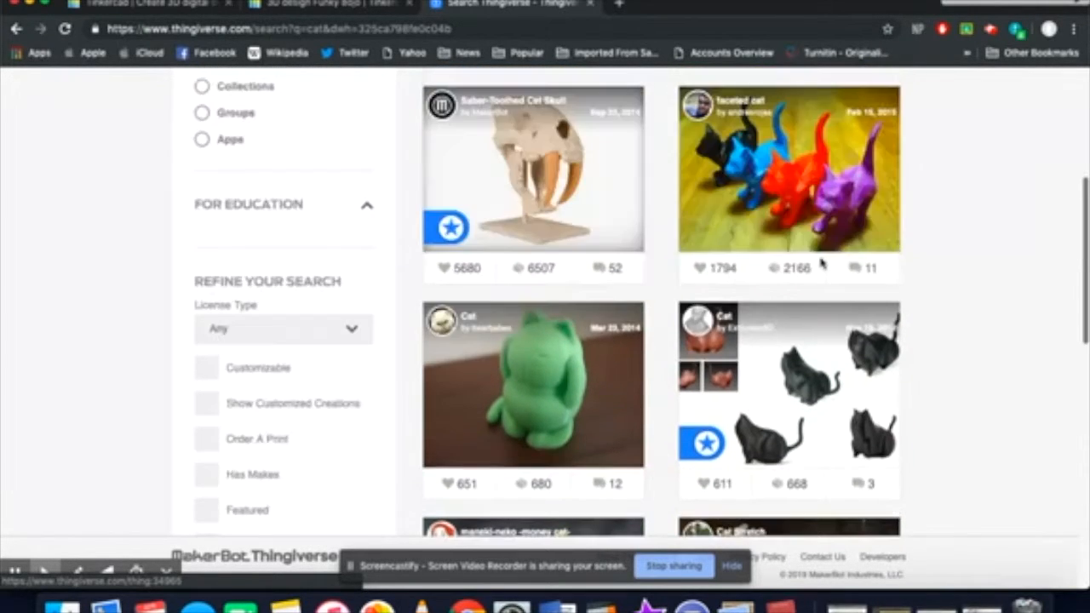
scroll(782, 277, "down", 1)
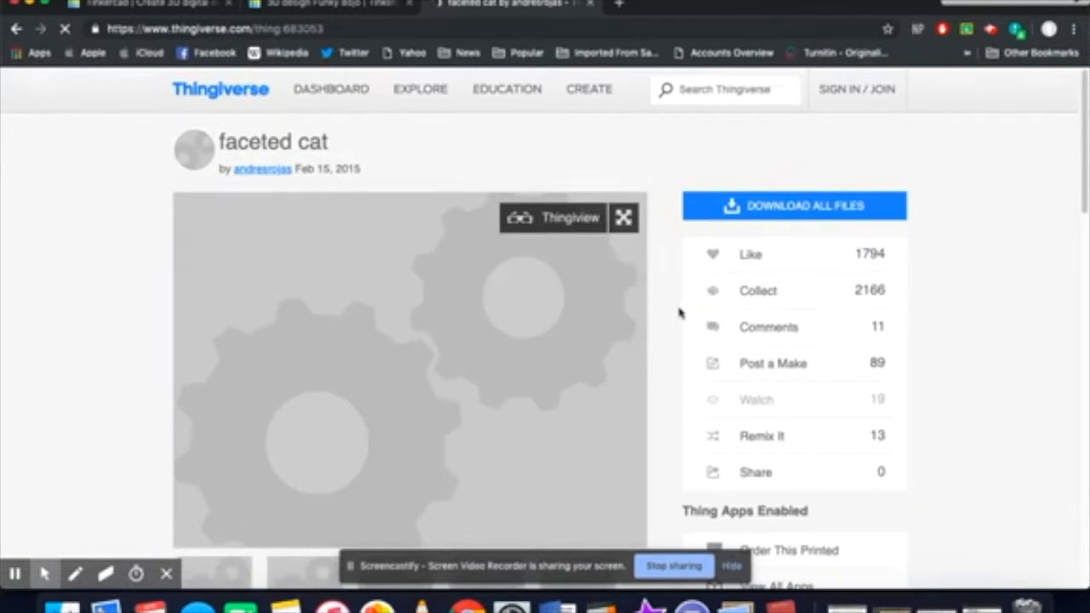
Step: Download all files of the faceted cat model and save them to the Desktop as the zip archive faceted_cat
scroll(920, 269, "down", 1)
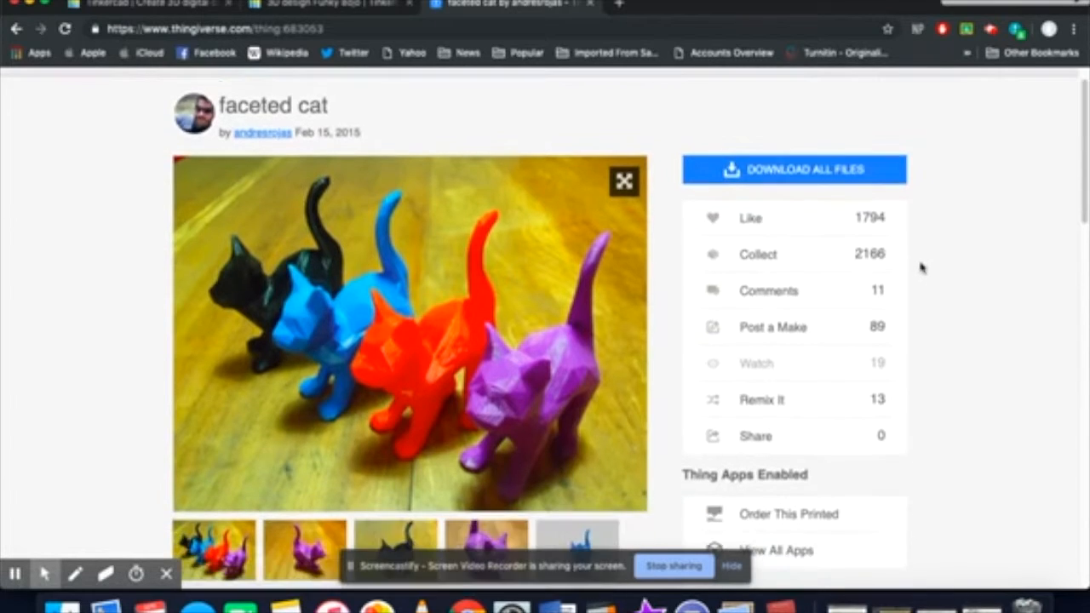
scroll(911, 262, "down", 7)
scroll(904, 263, "up", 8)
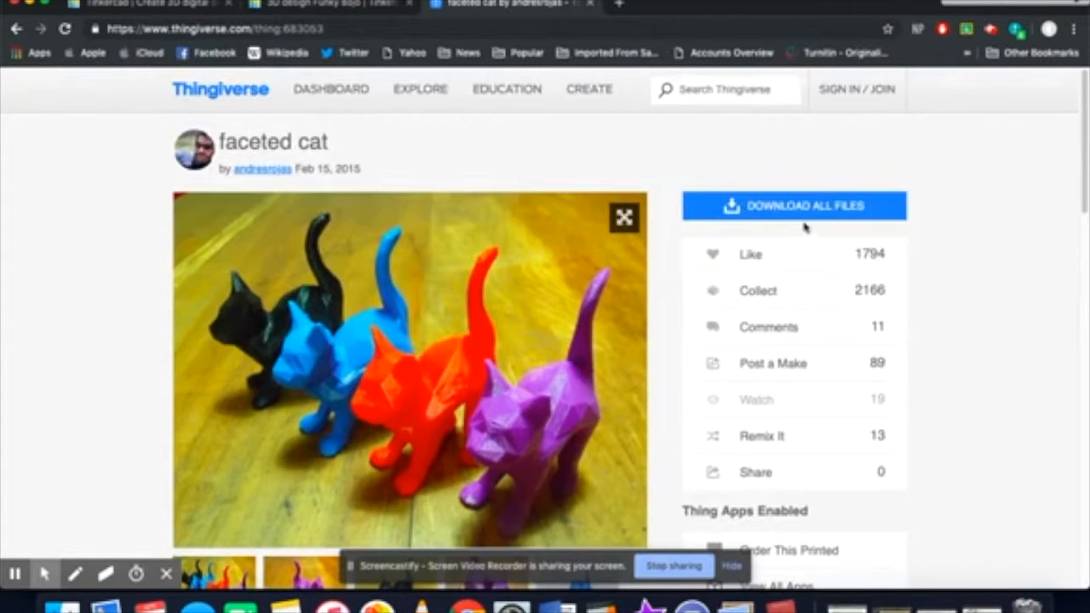
left_click(800, 212)
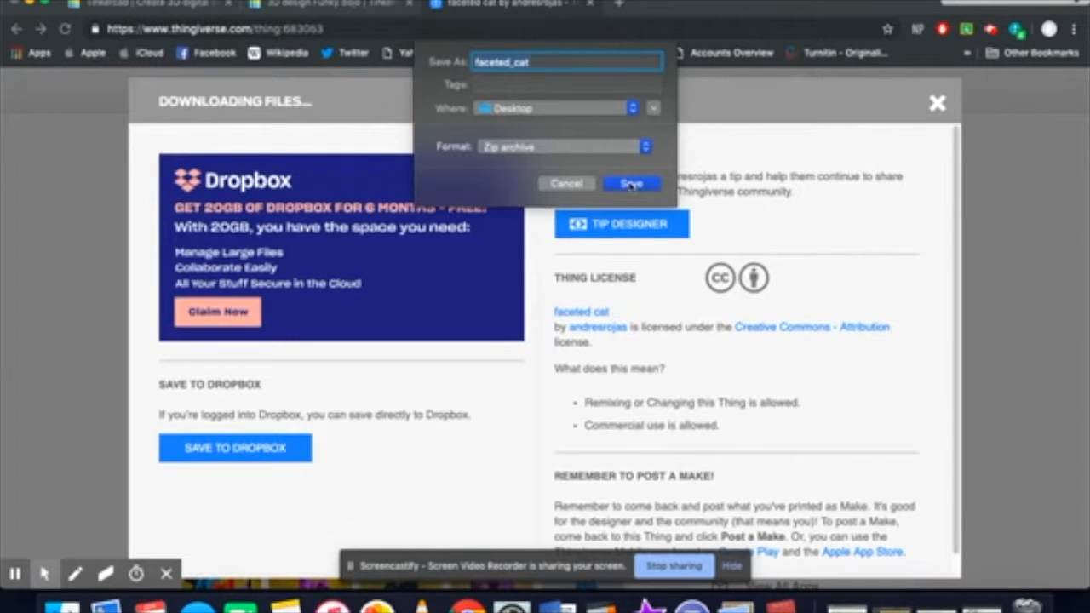
left_click(627, 145)
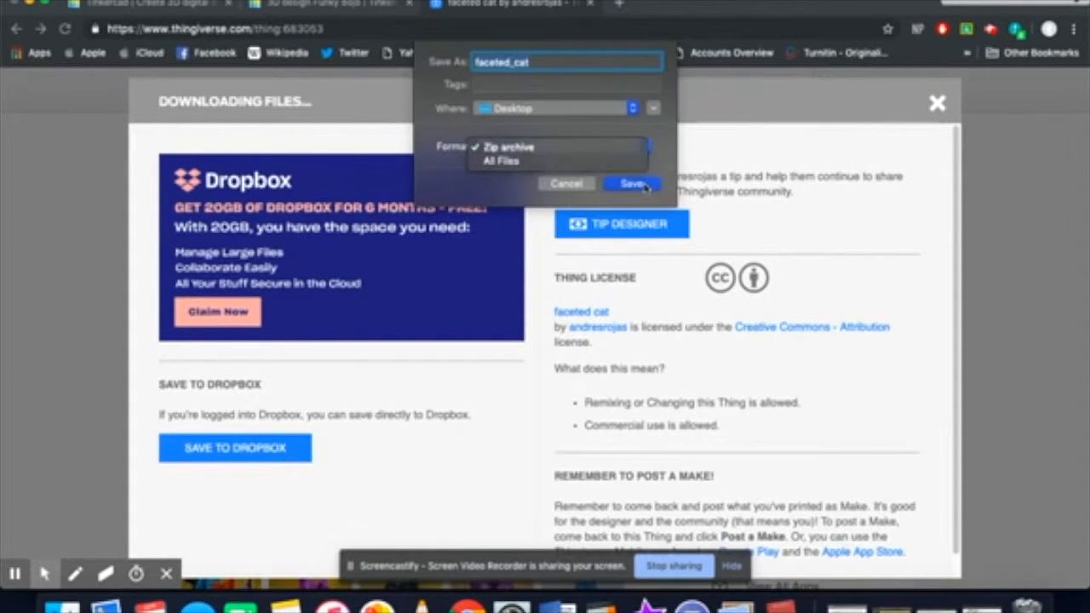
left_click(651, 187)
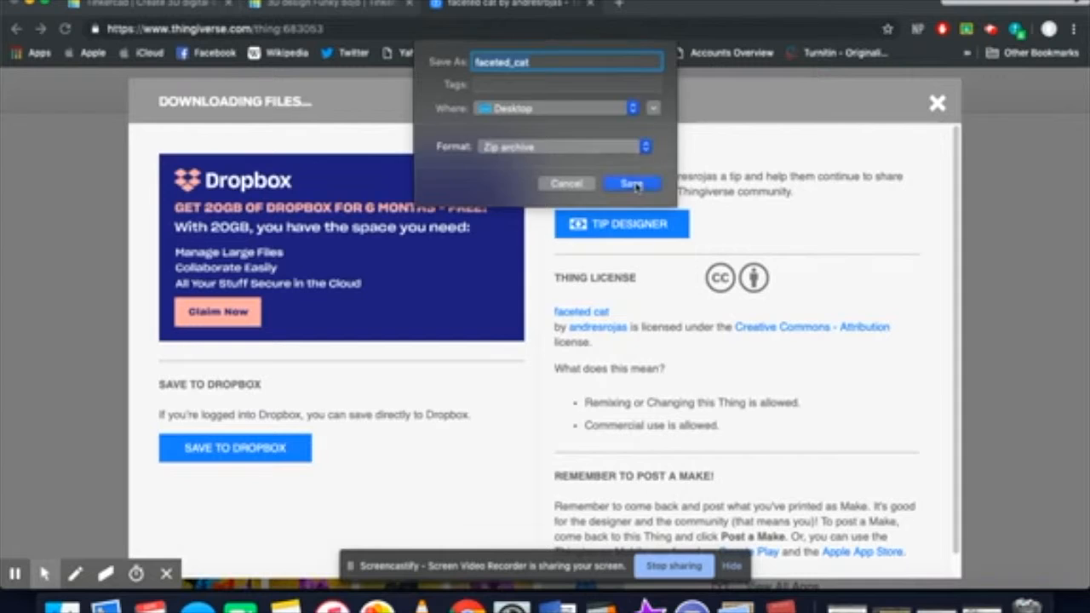
left_click(632, 184)
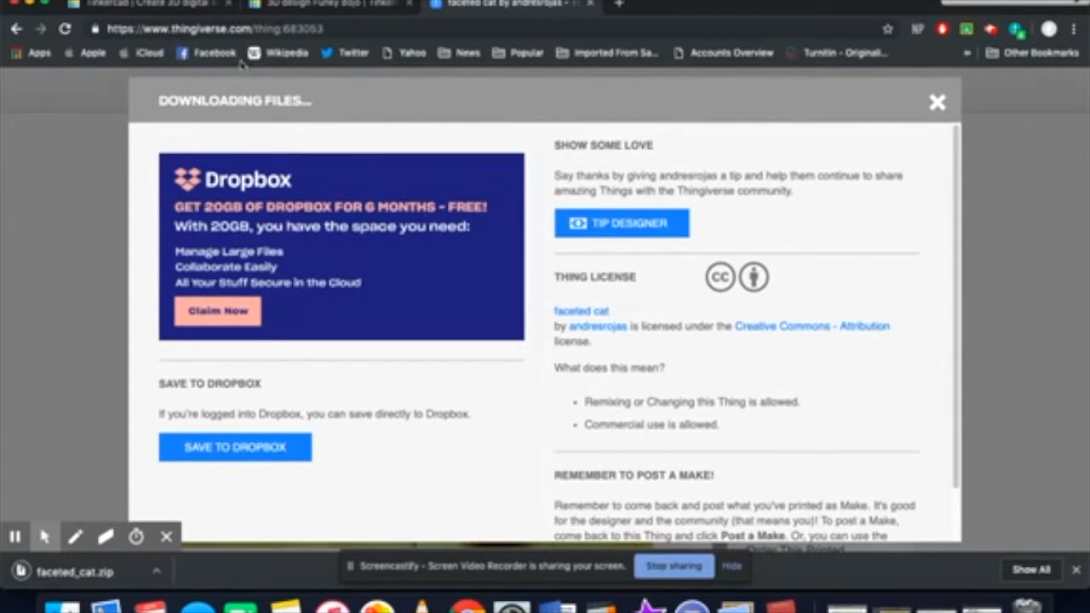
Step: Minimise the browser, open faceted_cat.zip on the Desktop and place gato_3.stl on the Desktop above it
left_click(39, 4)
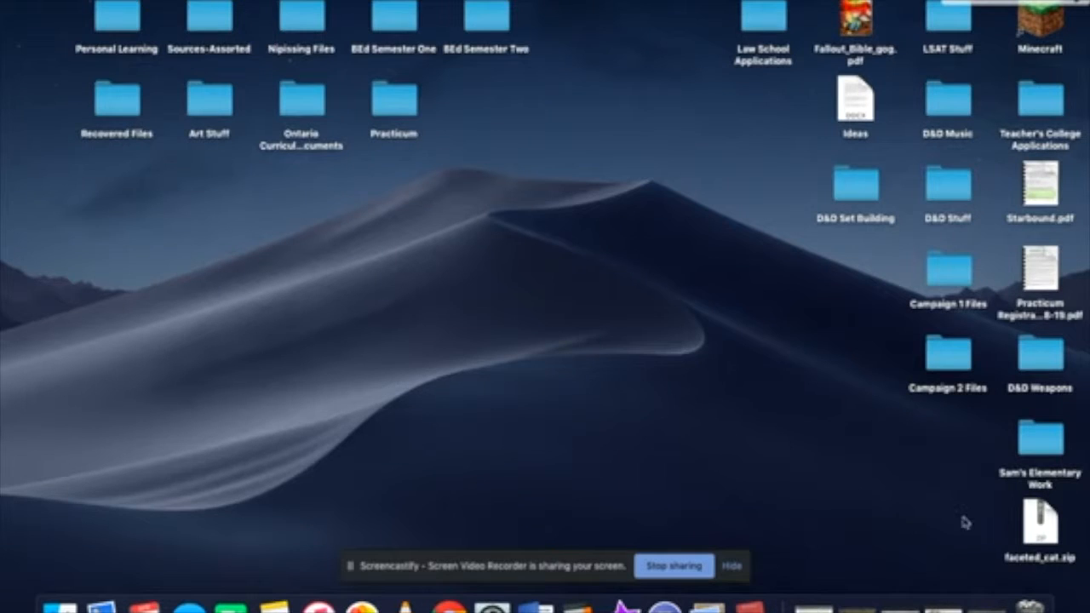
double_click(1027, 519)
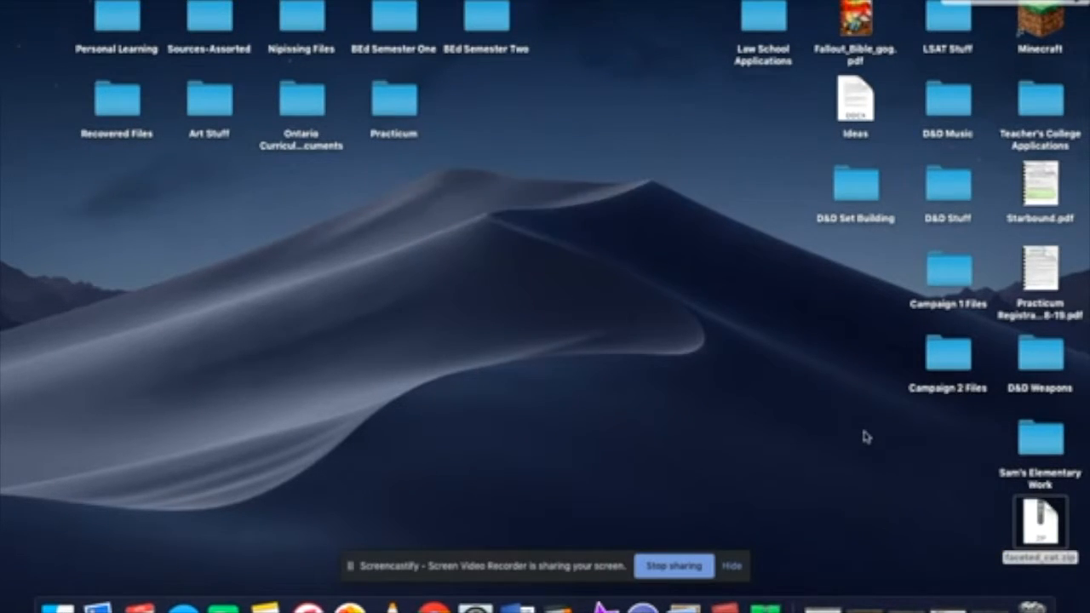
left_click_drag(1050, 528, 950, 441)
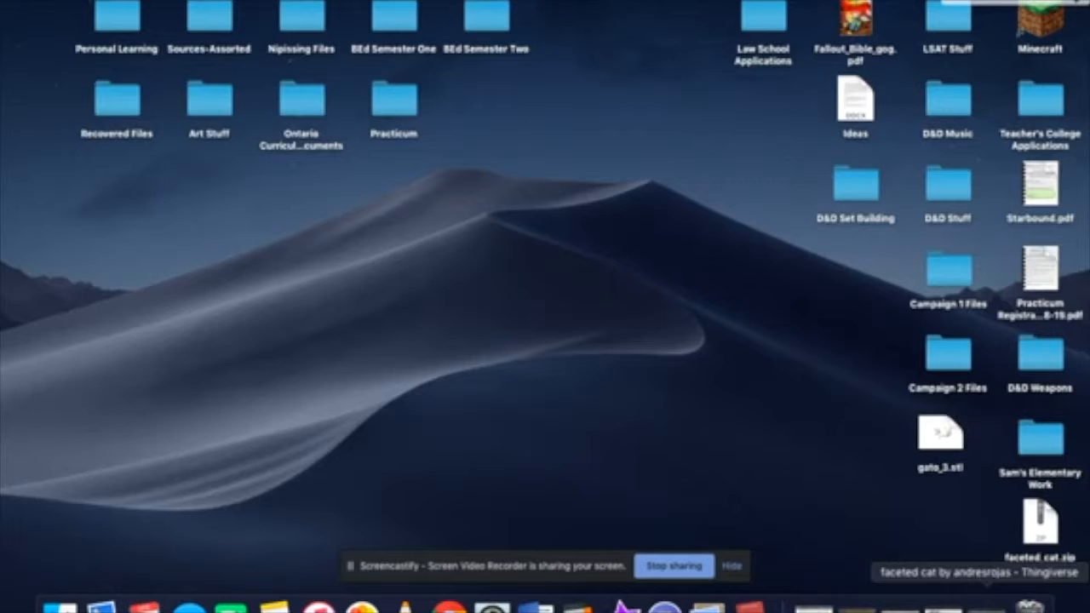
Step: Return to the Funky Bojo design in Tinkercad and start importing a shape from a file on the computer
left_click(986, 606)
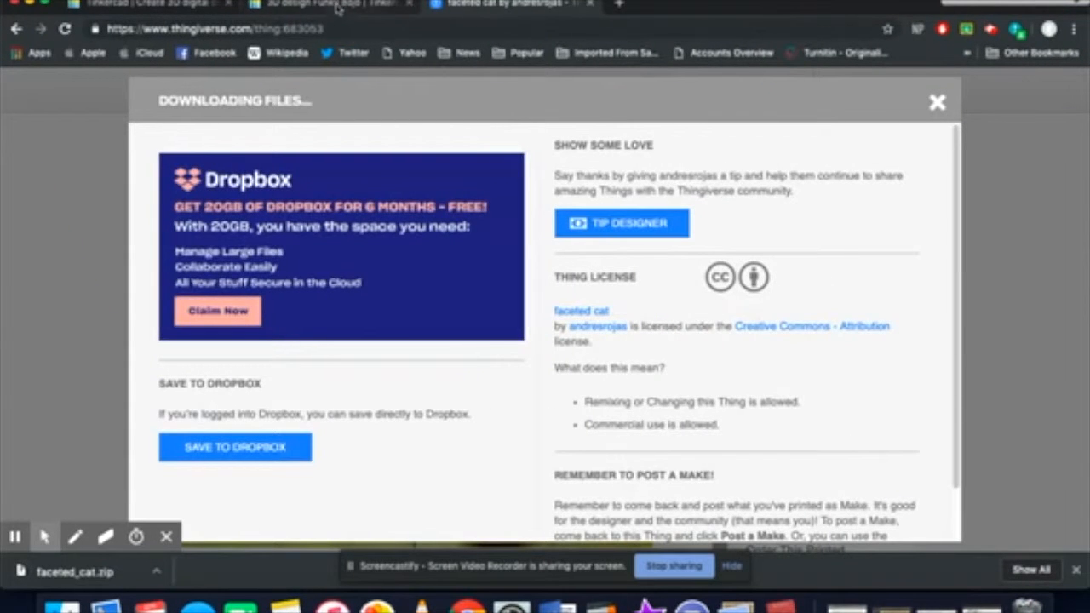
left_click(338, 6)
mouse_move(572, 256)
right_mouse_down()
mouse_move(555, 254)
mouse_move(569, 259)
right_mouse_up()
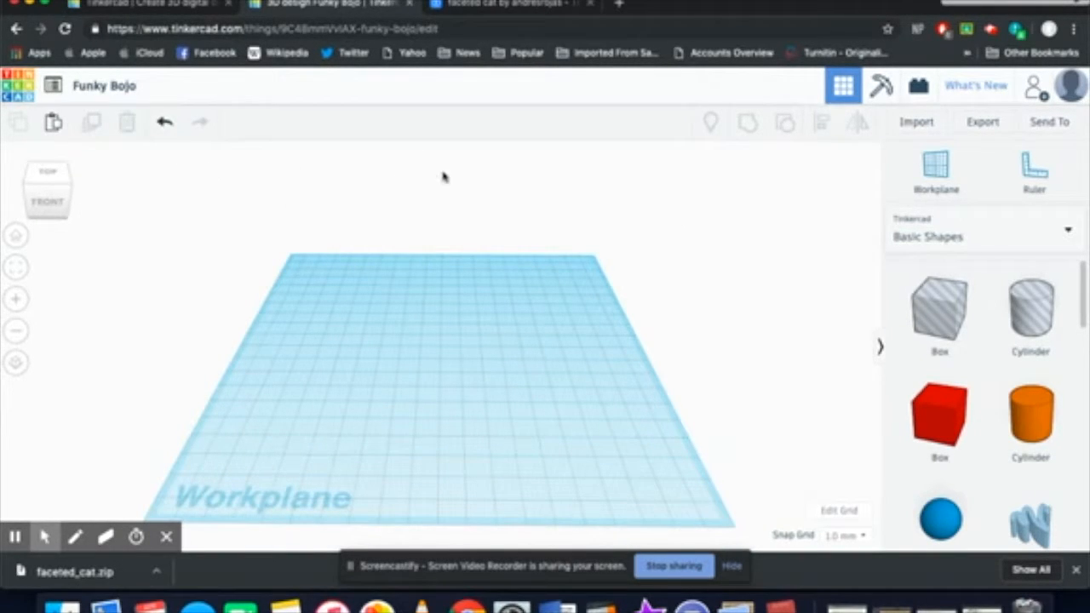
right_click_drag(515, 313, 544, 300)
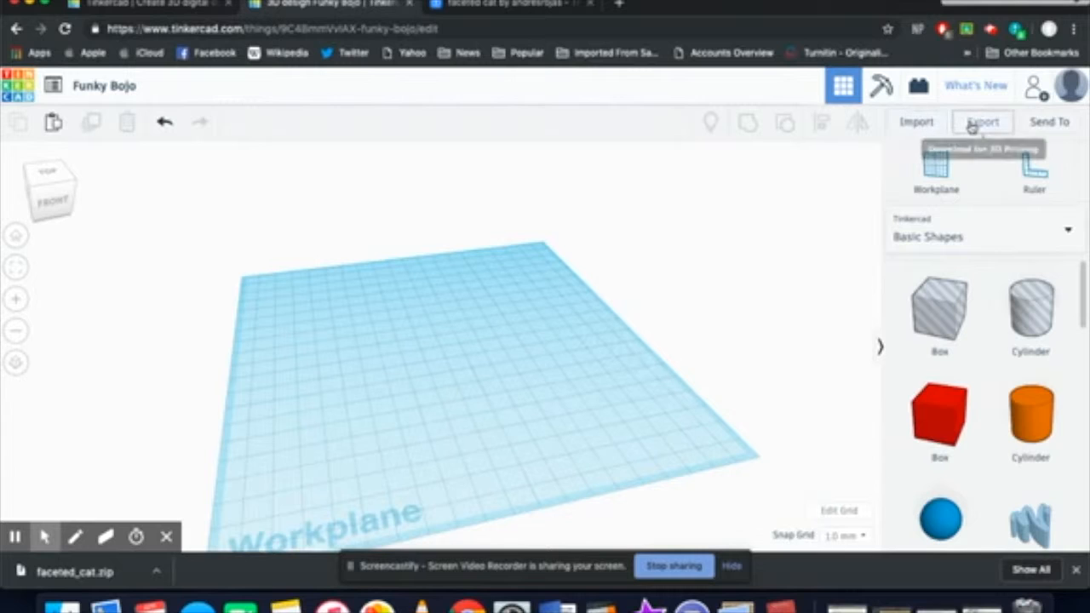
left_click(927, 125)
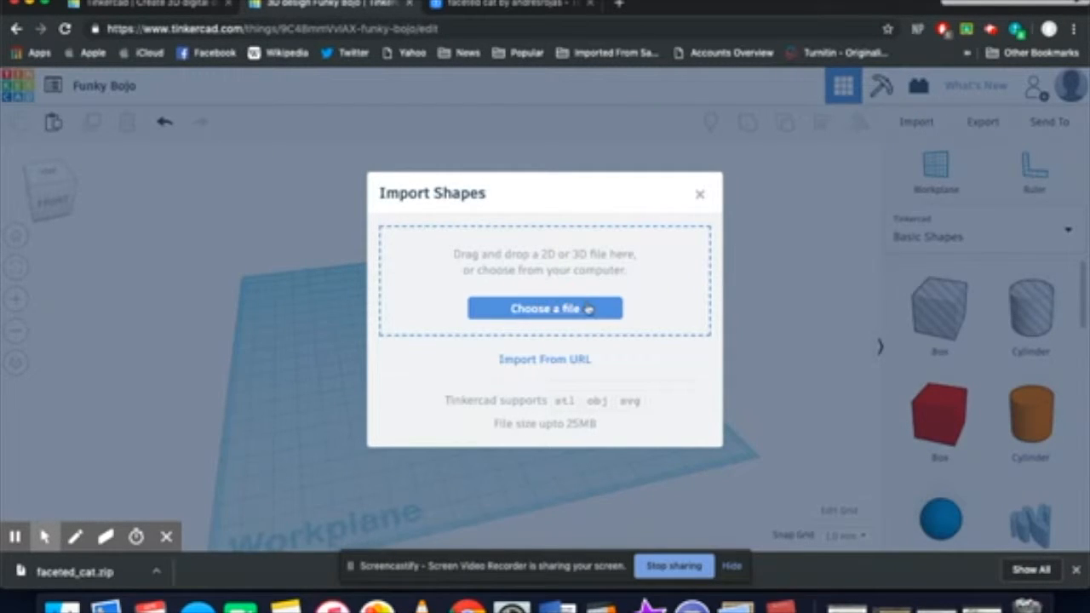
left_click(545, 308)
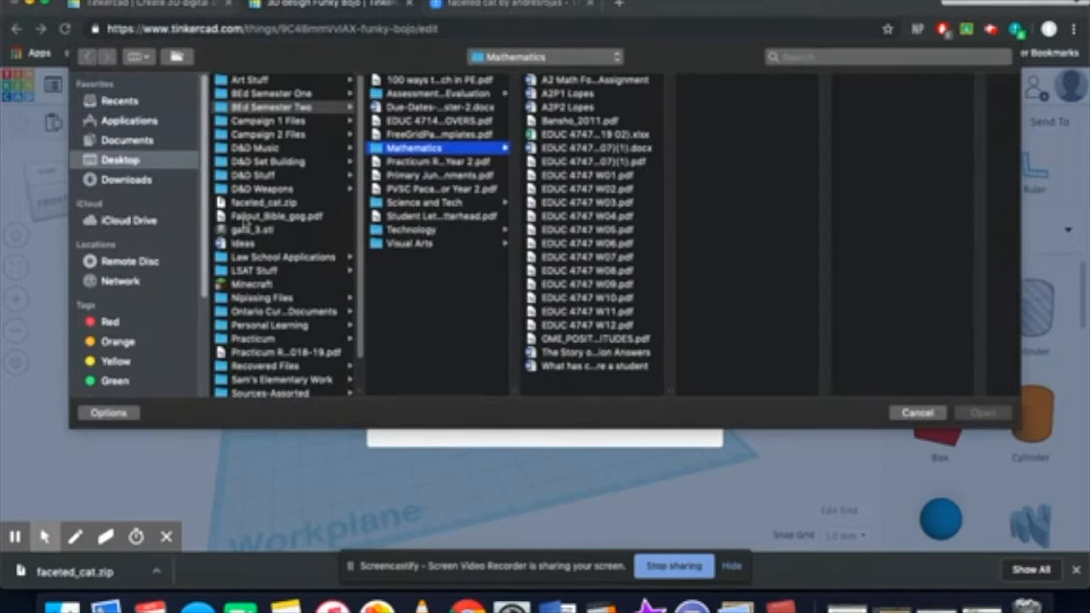
Step: Choose gato_3.stl from the Desktop and import it into the design at scale 100
left_click(275, 218)
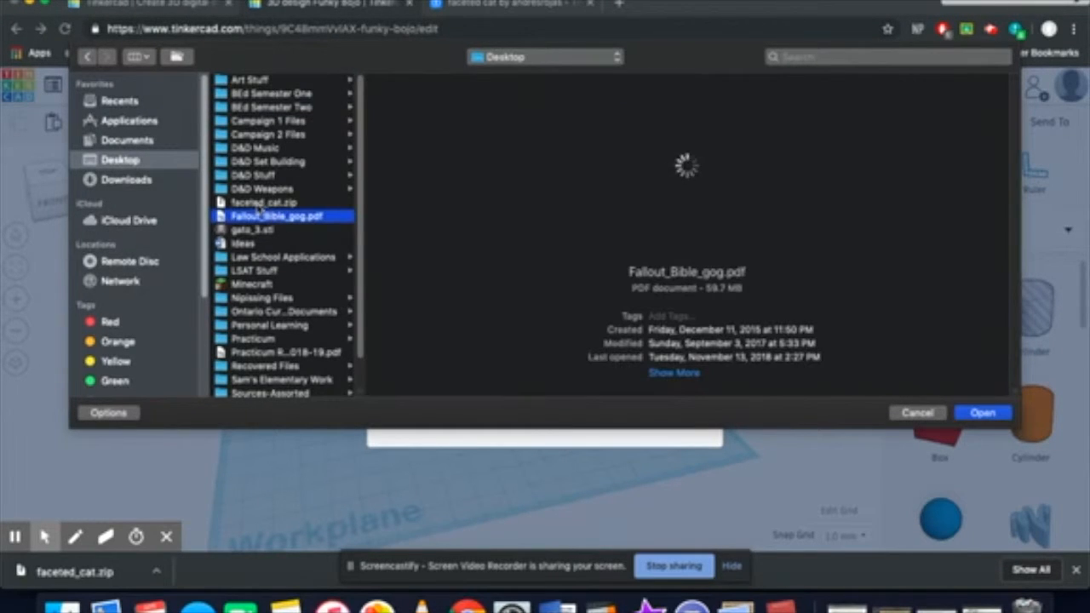
left_click(260, 205)
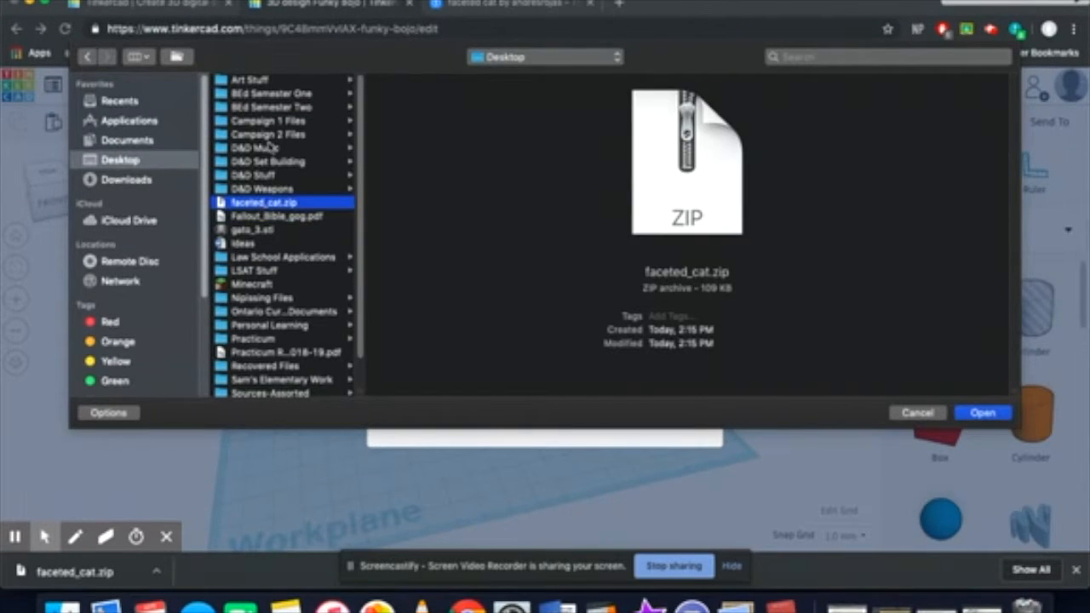
scroll(283, 303, "down", 1)
scroll(302, 333, "down", 1)
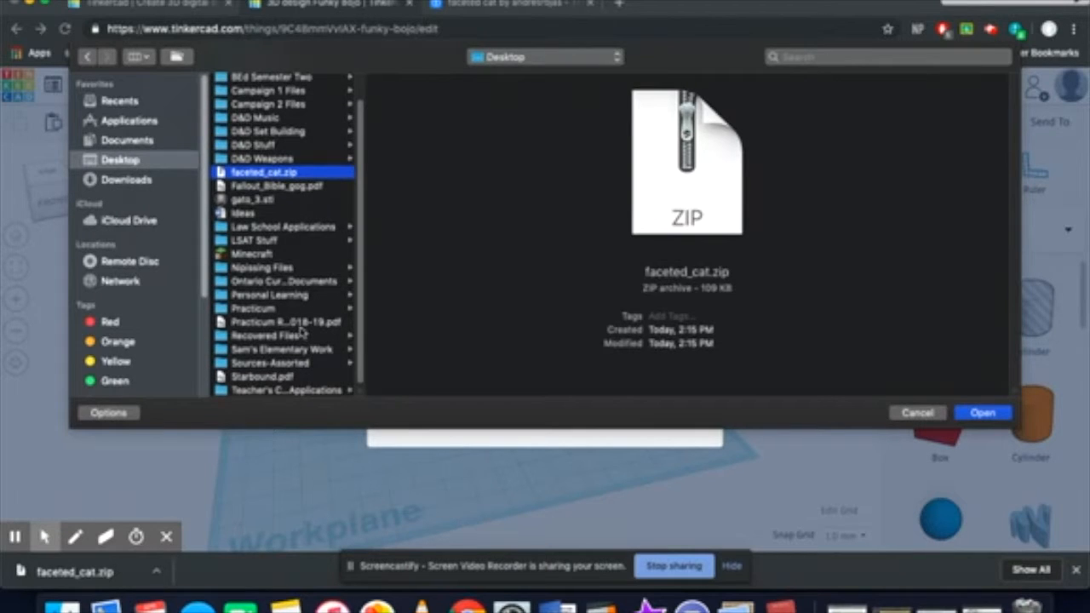
scroll(265, 246, "up", 2)
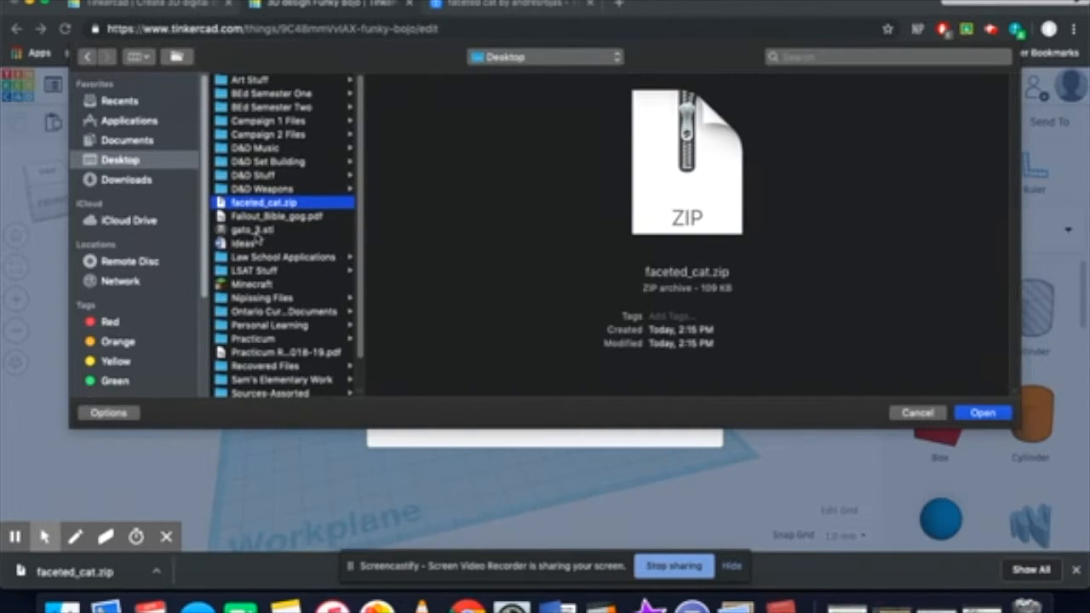
left_click(264, 230)
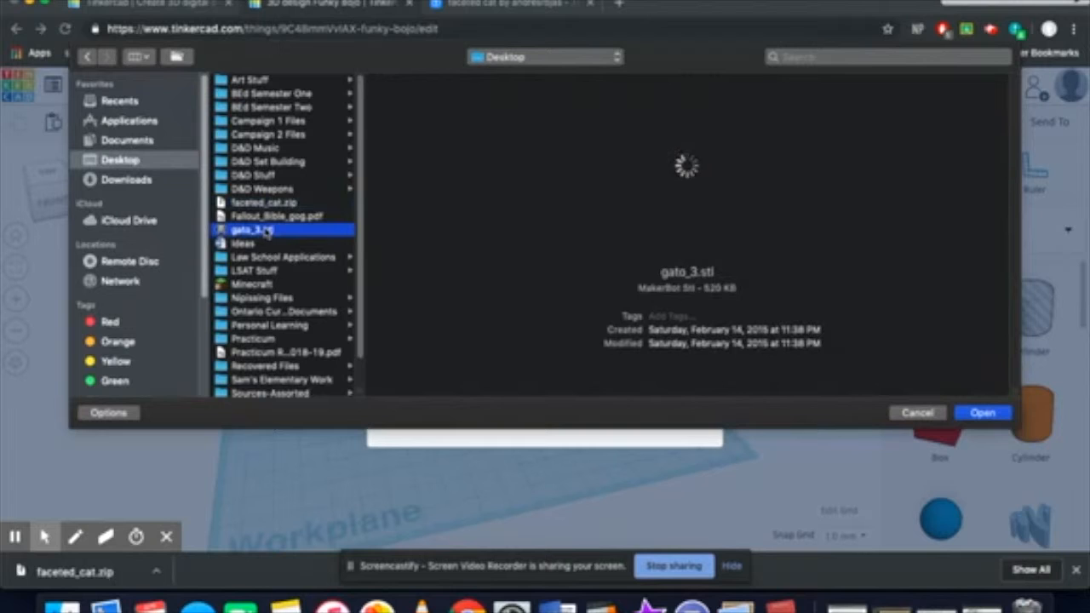
left_click(983, 412)
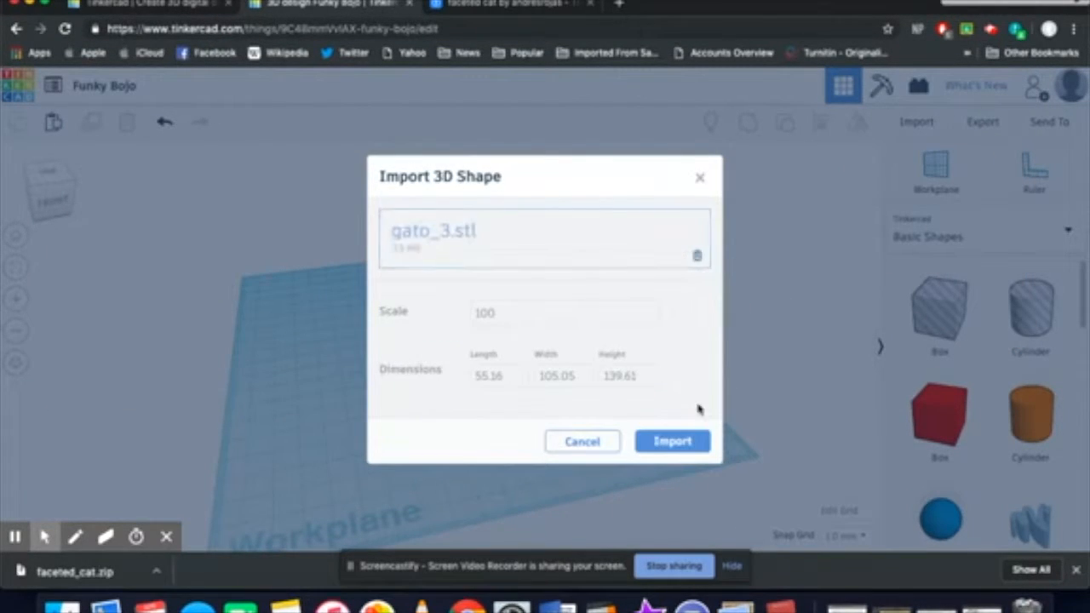
left_click(677, 442)
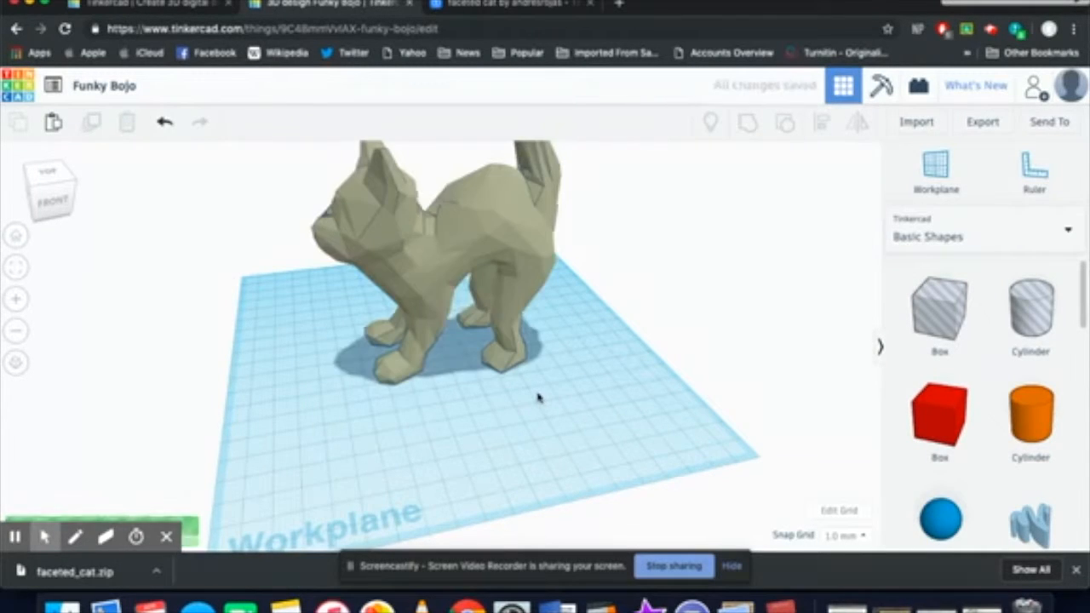
Step: Examine the imported cat from several sides and distances
right_click_drag(632, 377, 447, 423)
scroll(490, 421, "up", 5)
scroll(494, 406, "down", 5)
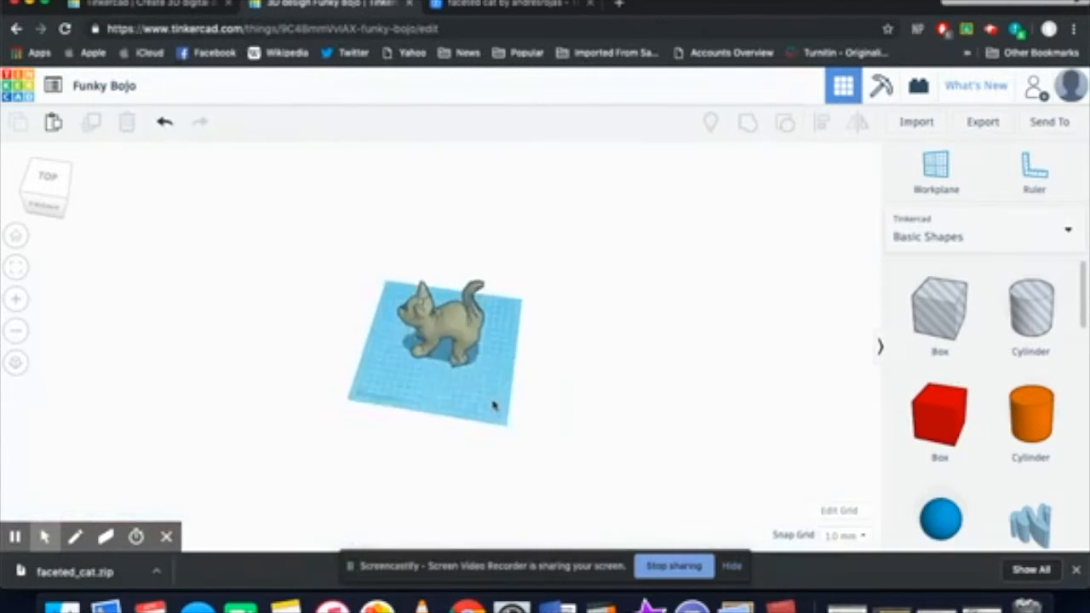
scroll(501, 401, "up", 3)
right_click_drag(501, 401, 685, 392)
scroll(681, 392, "up", 3)
scroll(682, 394, "down", 6)
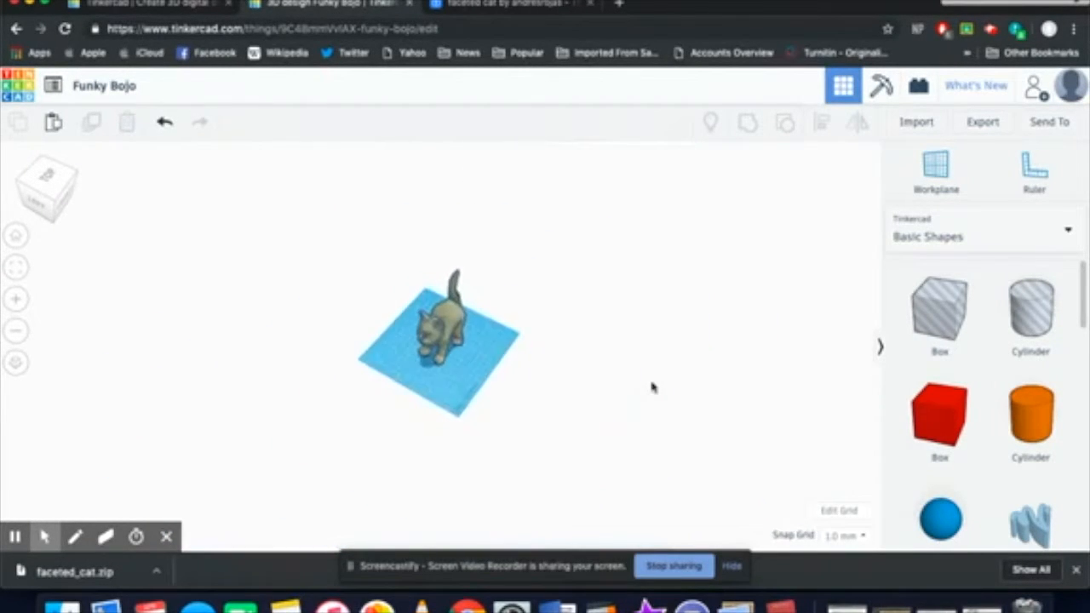
scroll(545, 326, "up", 2)
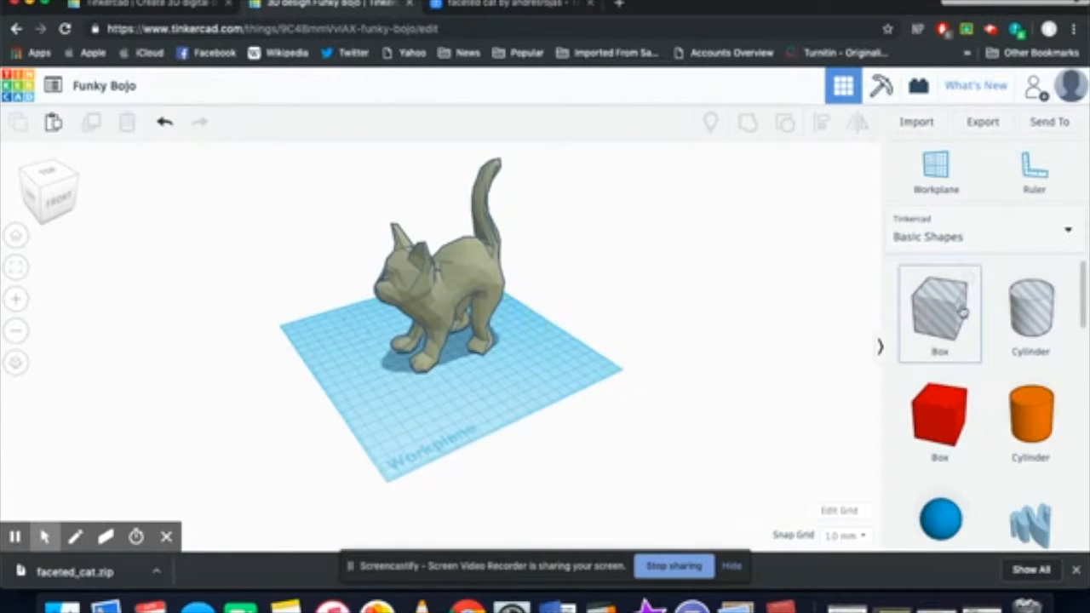
Step: Place a box hole near the cat's front paws and stretch it to about 131 mm across the workplane
left_click_drag(949, 316, 830, 324)
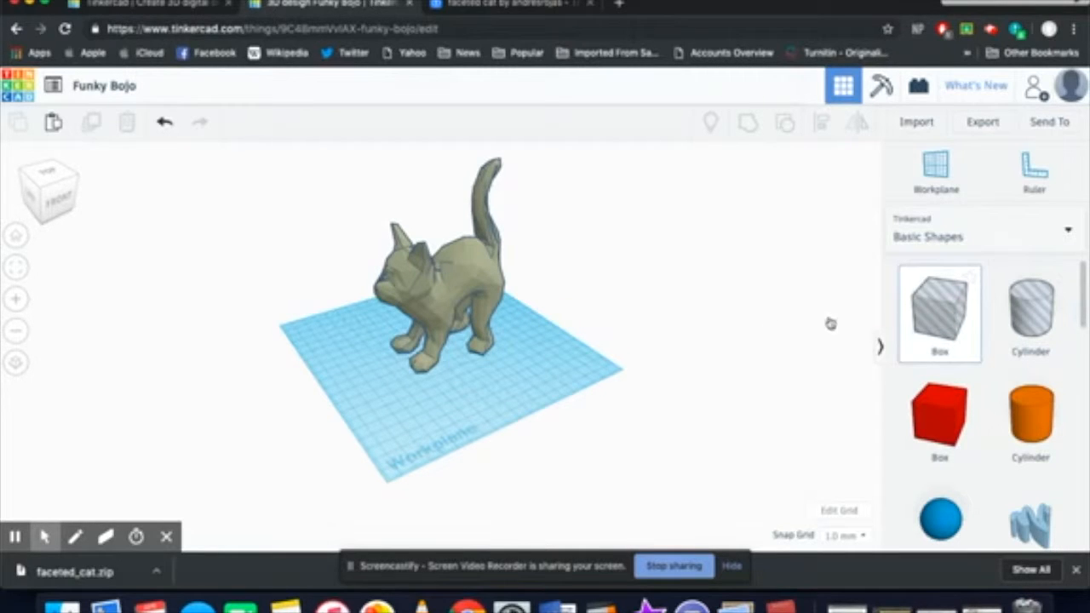
left_click_drag(620, 368, 484, 394)
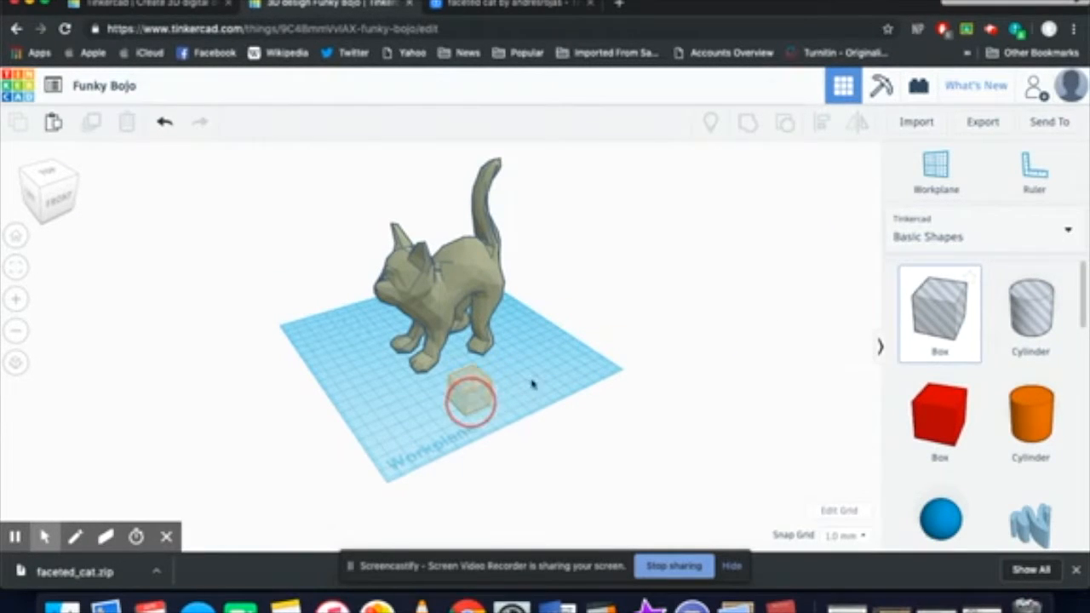
right_click_drag(545, 373, 595, 378)
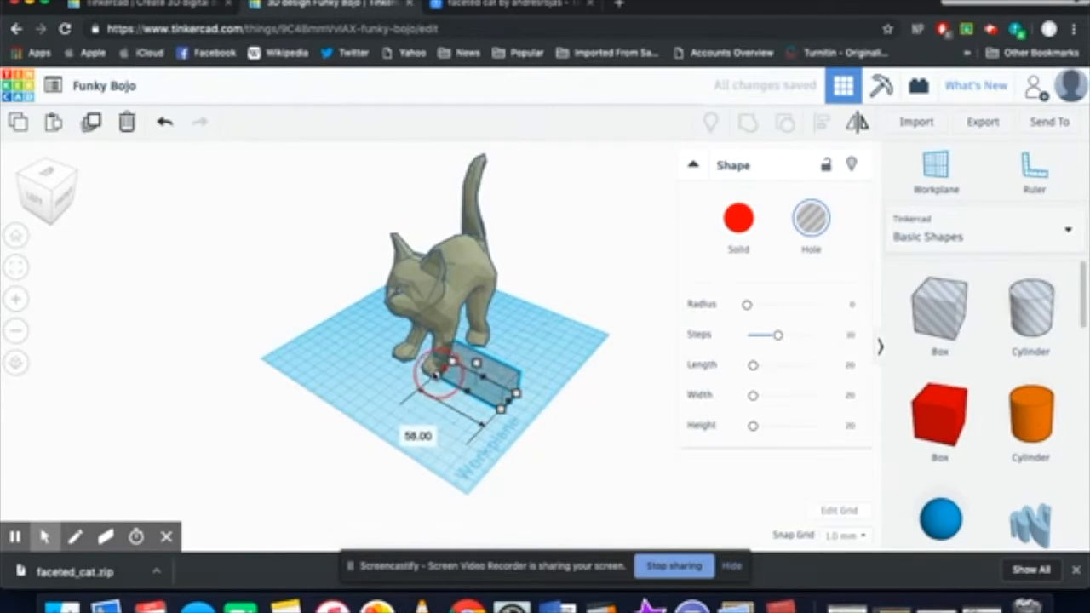
left_click_drag(392, 352, 362, 344)
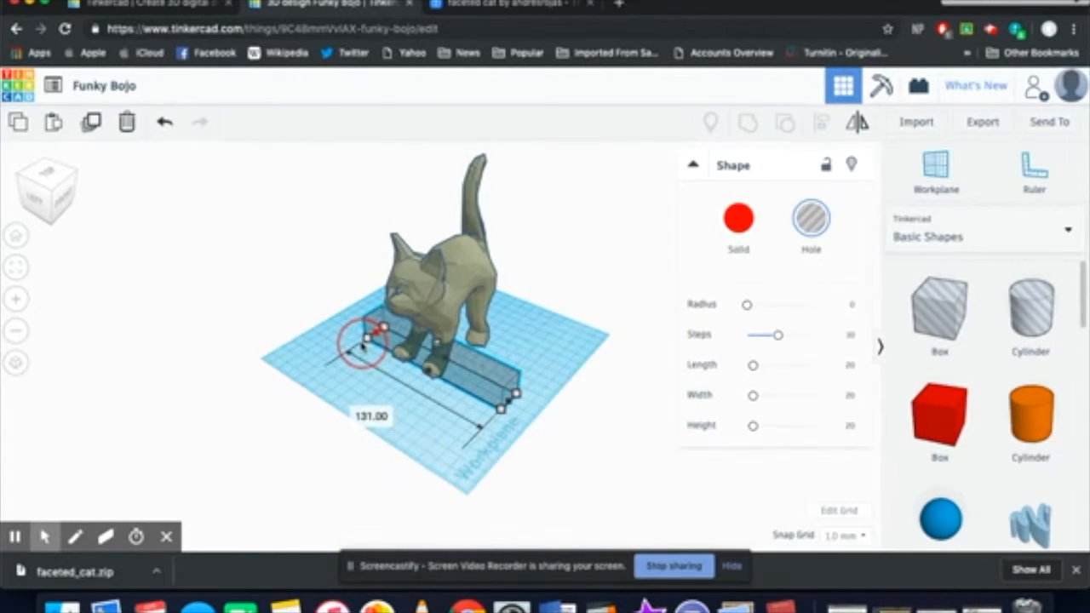
left_click_drag(428, 370, 389, 382)
Step: Raise the box hole above the cat's full height and move it over the cat's rear half
right_click_drag(389, 382, 435, 368)
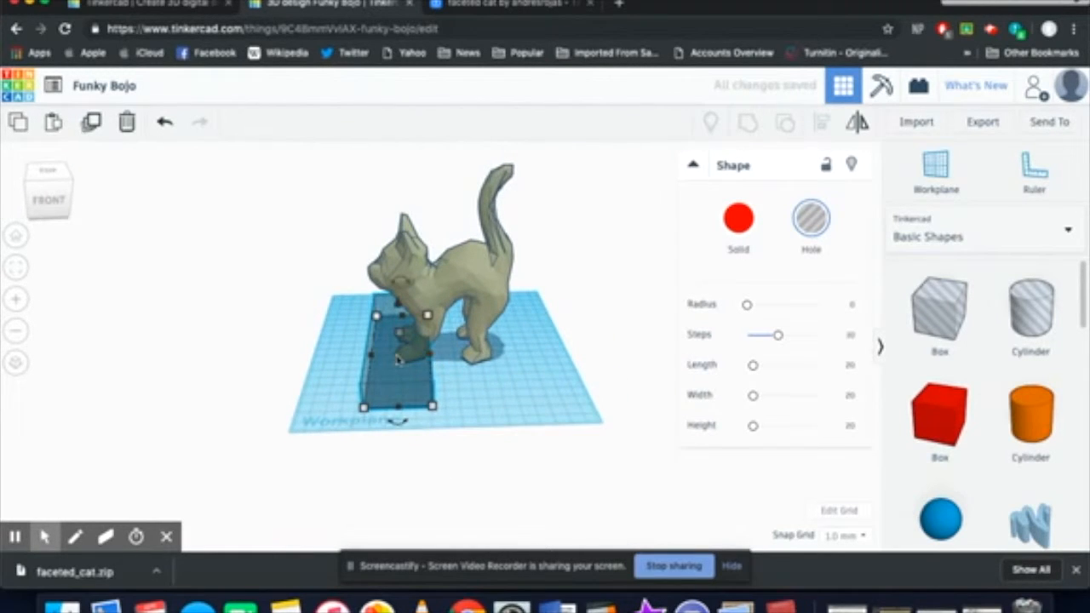
left_click_drag(372, 357, 504, 154)
right_click_drag(570, 221, 554, 298)
left_click_drag(552, 357, 629, 341)
right_click_drag(628, 340, 670, 329)
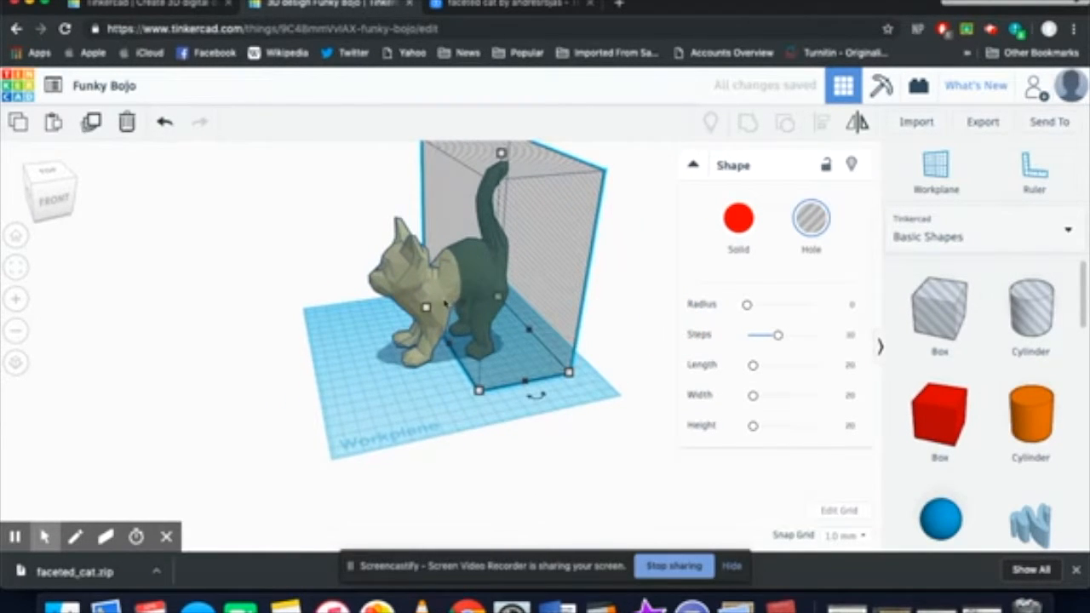
Step: Group the box hole with the cat to cut away the cat's rear half
left_click(423, 295, "shift")
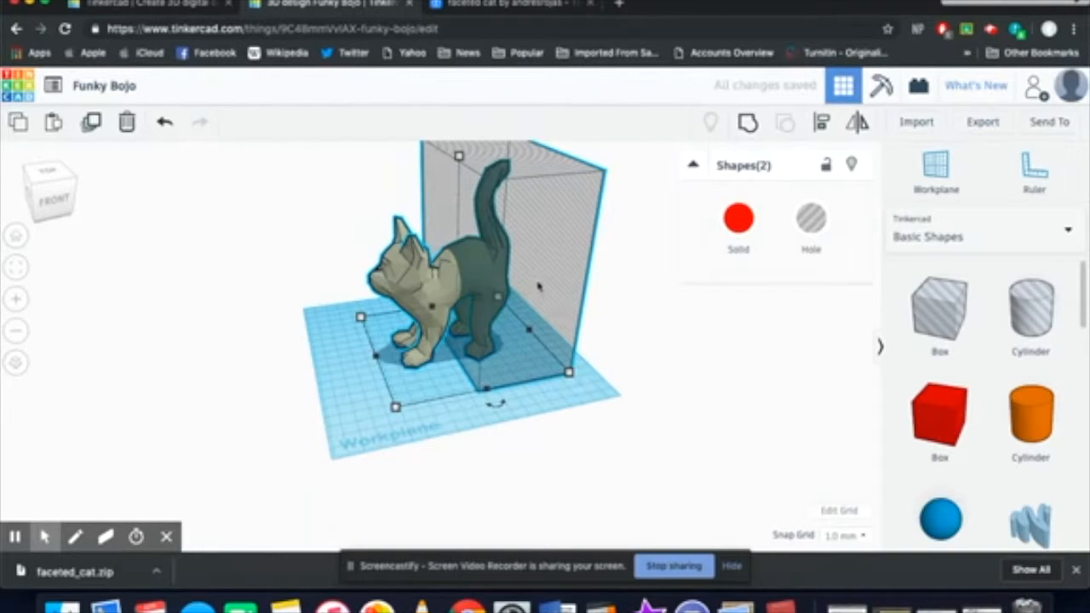
left_click(746, 126)
right_click_drag(502, 304, 523, 331)
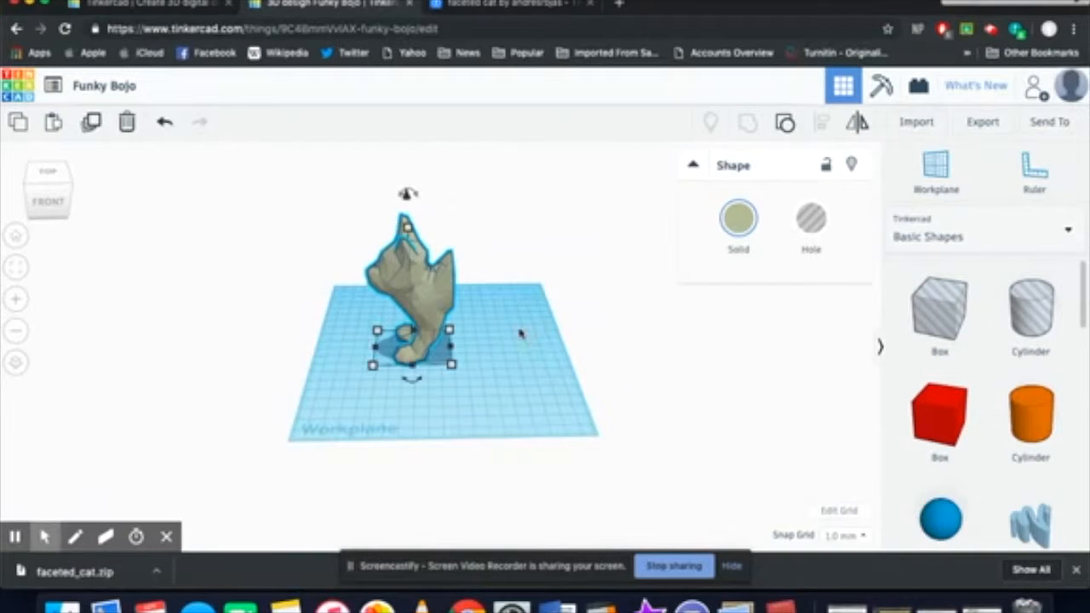
right_click_drag(481, 337, 647, 353)
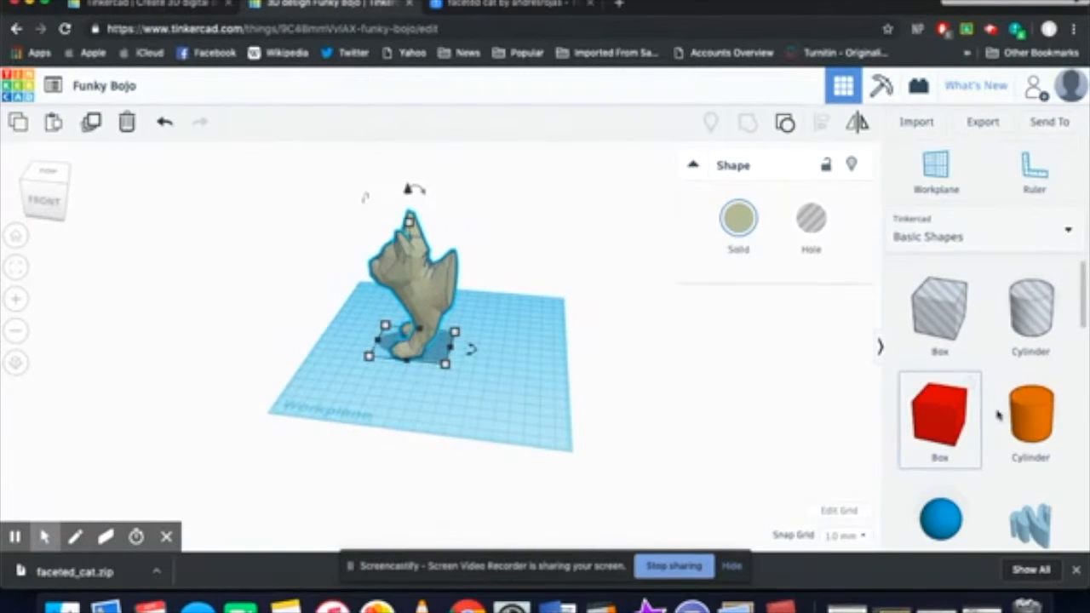
Step: Place a solid cylinder on the workplane behind the half cat and rotate it about 89° onto its side
left_click_drag(1029, 413, 629, 369)
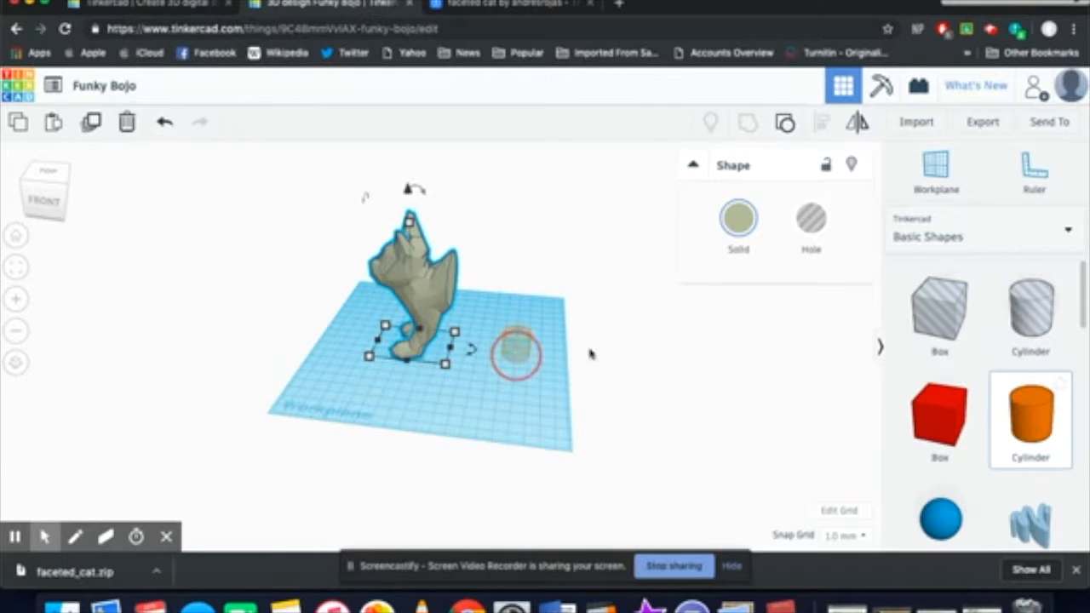
right_click(590, 351)
key("Escape")
mouse_move(586, 348)
right_mouse_down()
mouse_move(542, 350)
mouse_move(585, 358)
right_mouse_up()
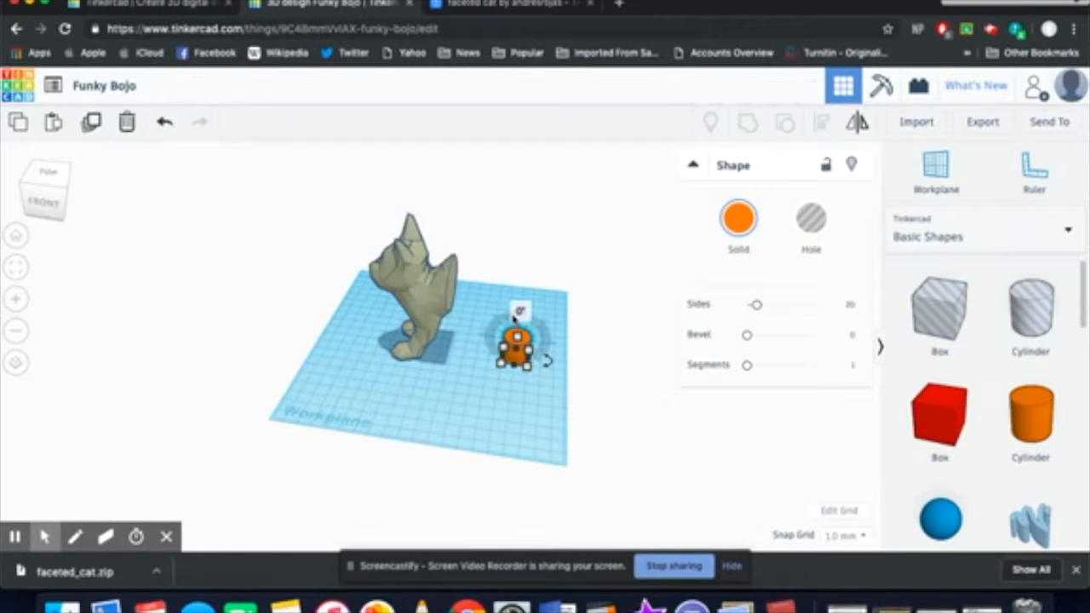
left_click(498, 318)
scroll(549, 328, "down", 2)
scroll(558, 327, "up", 6)
left_click_drag(620, 293, 540, 319)
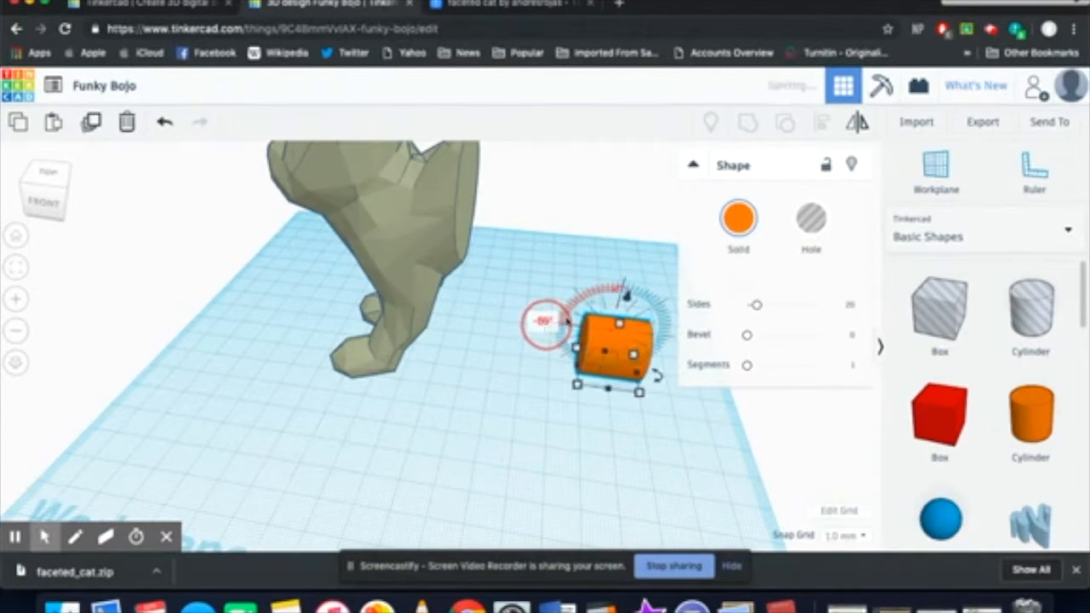
Step: Lift the cylinder off the workplane and move it against the cut face of the cat's body
left_click_drag(628, 306, 647, 198)
right_click_drag(647, 198, 389, 304)
left_click_drag(557, 389, 454, 263)
right_click_drag(566, 267, 693, 253)
left_click_drag(501, 172, 506, 167)
right_click_drag(519, 223, 463, 268)
Step: Resize the cylinder to about 43 mm high, 45 mm wide and 64 mm long to form the cat's body
left_click_drag(467, 270, 470, 195)
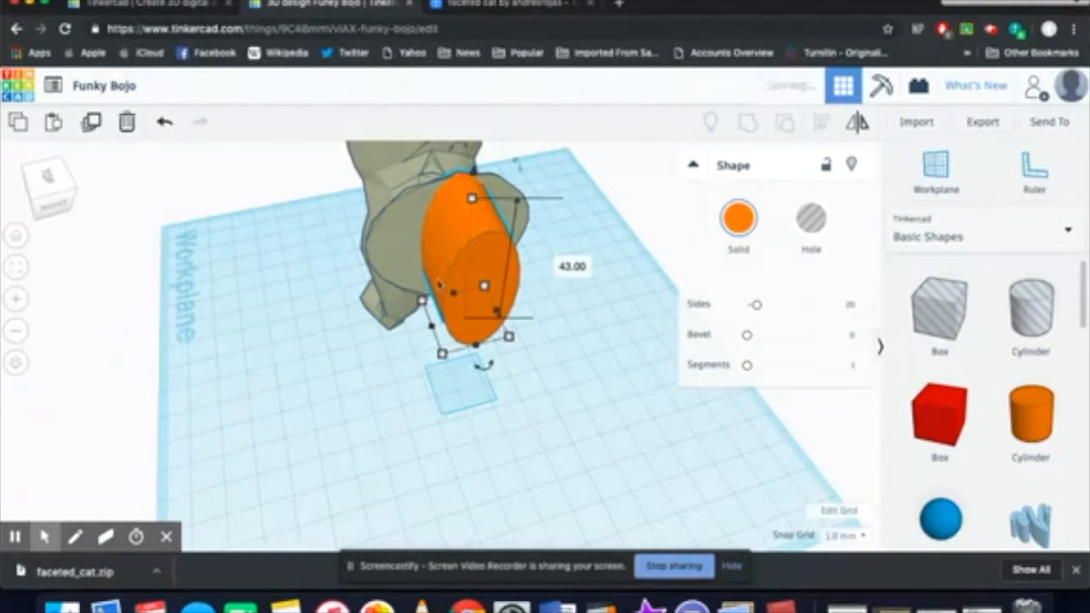
left_click_drag(431, 326, 383, 335)
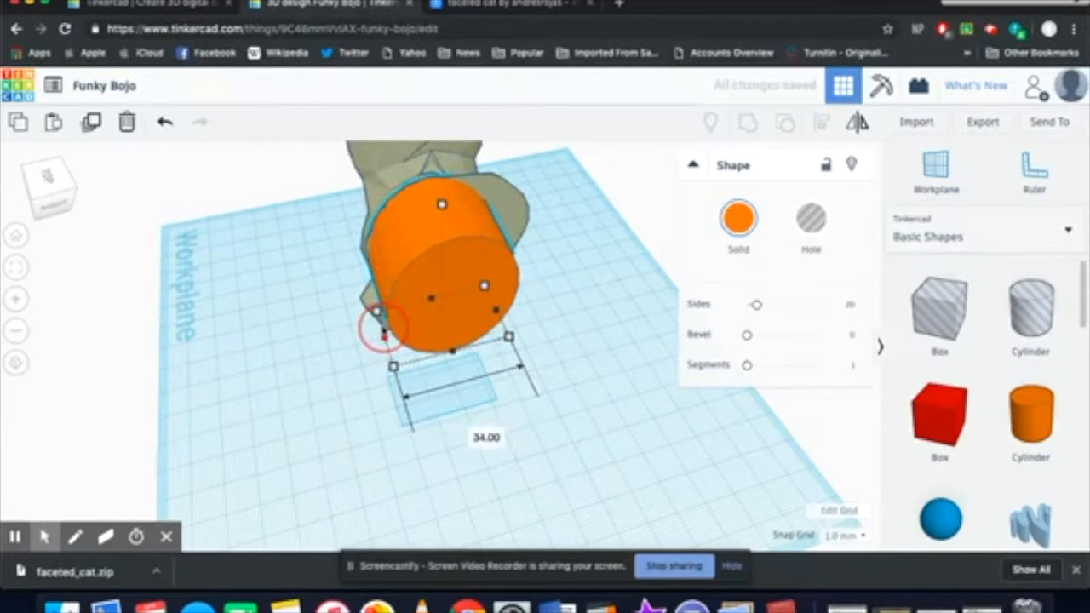
left_click_drag(499, 315, 534, 312)
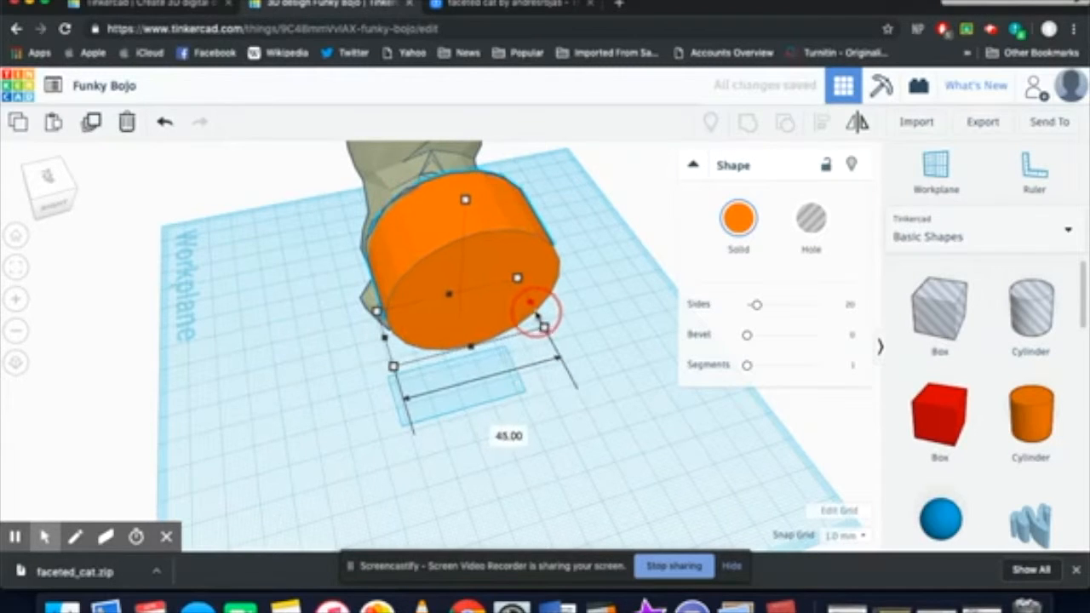
right_click_drag(597, 360, 779, 392)
left_click_drag(527, 270, 679, 294)
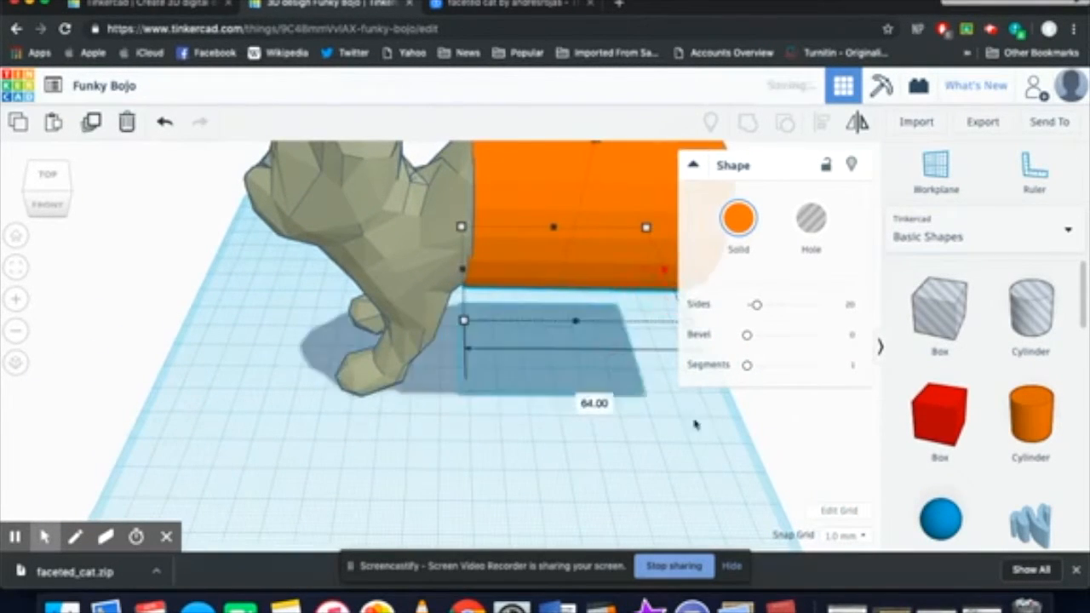
Step: Import a second copy of gato_3.stl from the Desktop at scale 100
right_click_drag(695, 425, 648, 394)
scroll(649, 392, "down", 10)
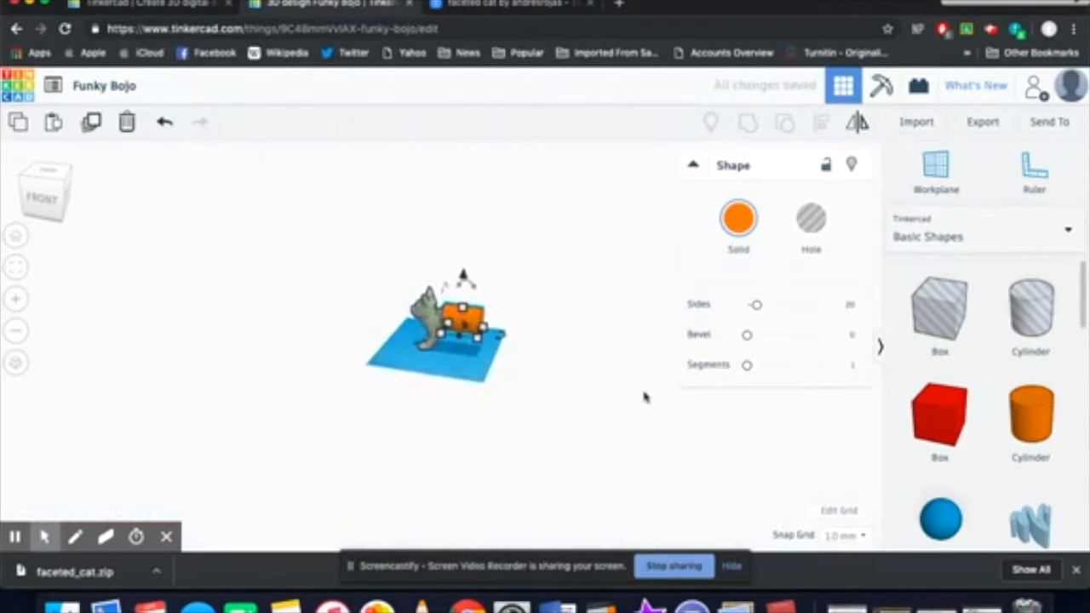
right_click_drag(644, 396, 615, 388)
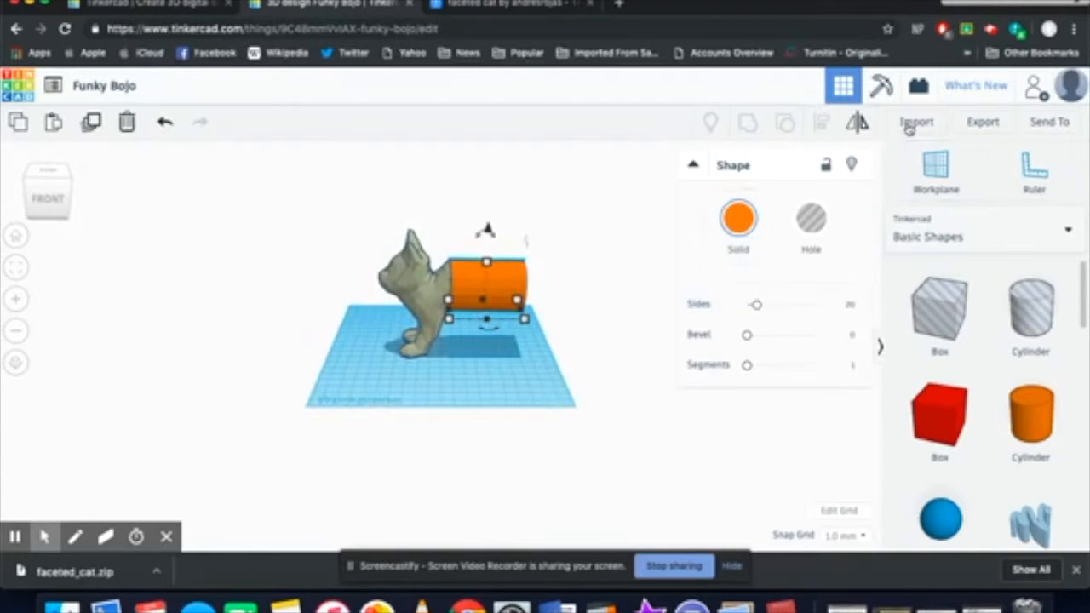
left_click(913, 124)
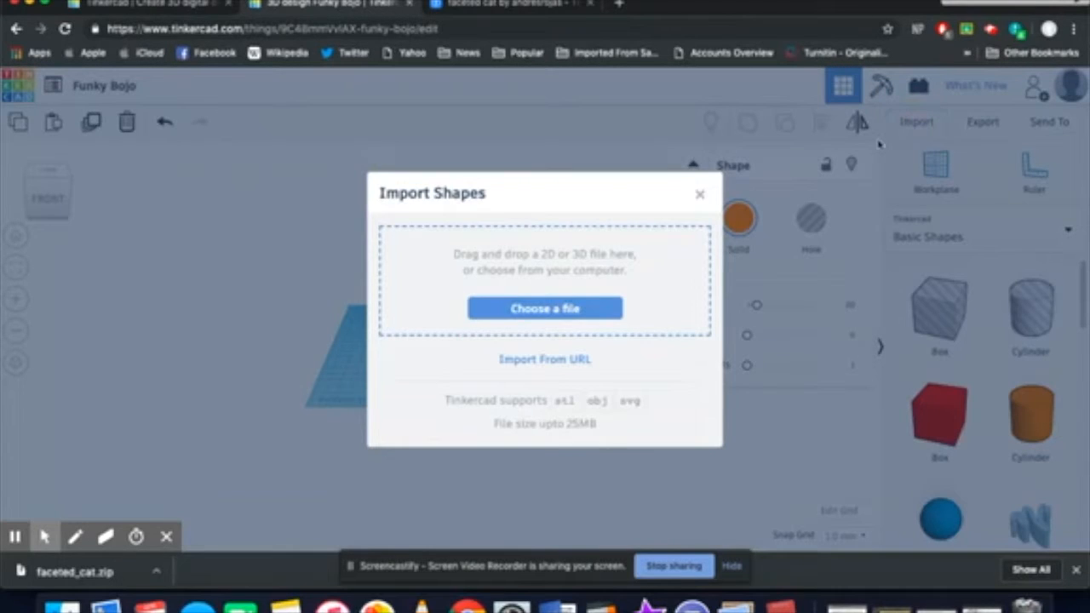
left_click(547, 309)
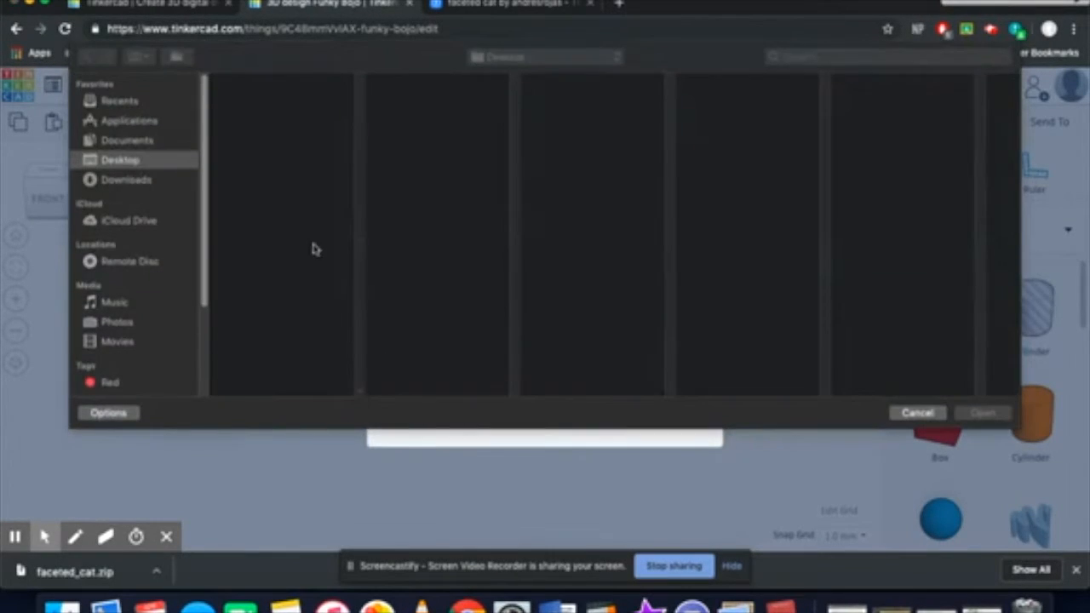
left_click(260, 232)
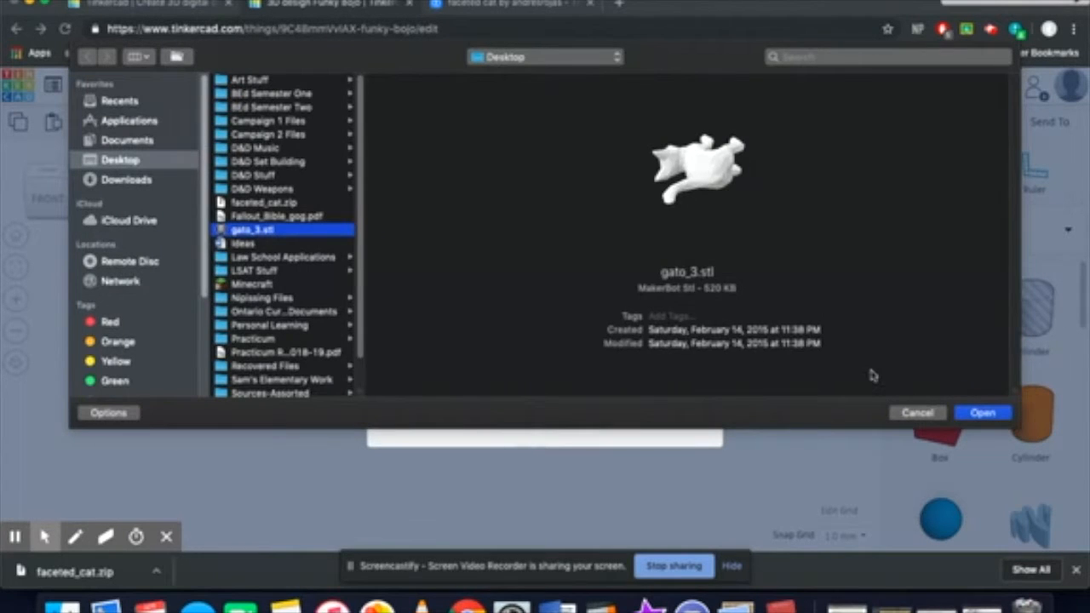
left_click(980, 413)
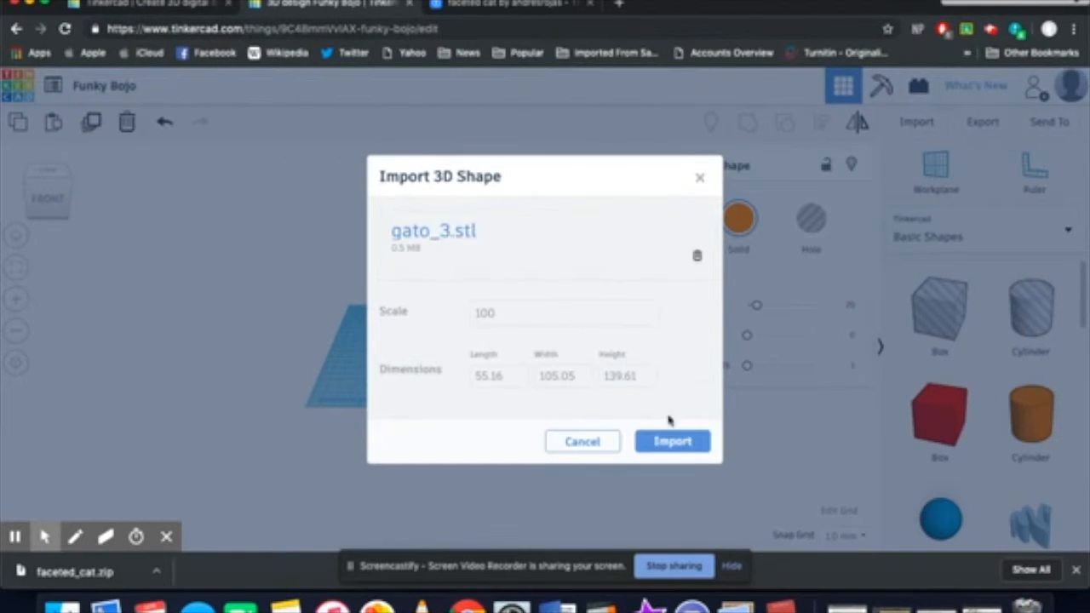
left_click(672, 441)
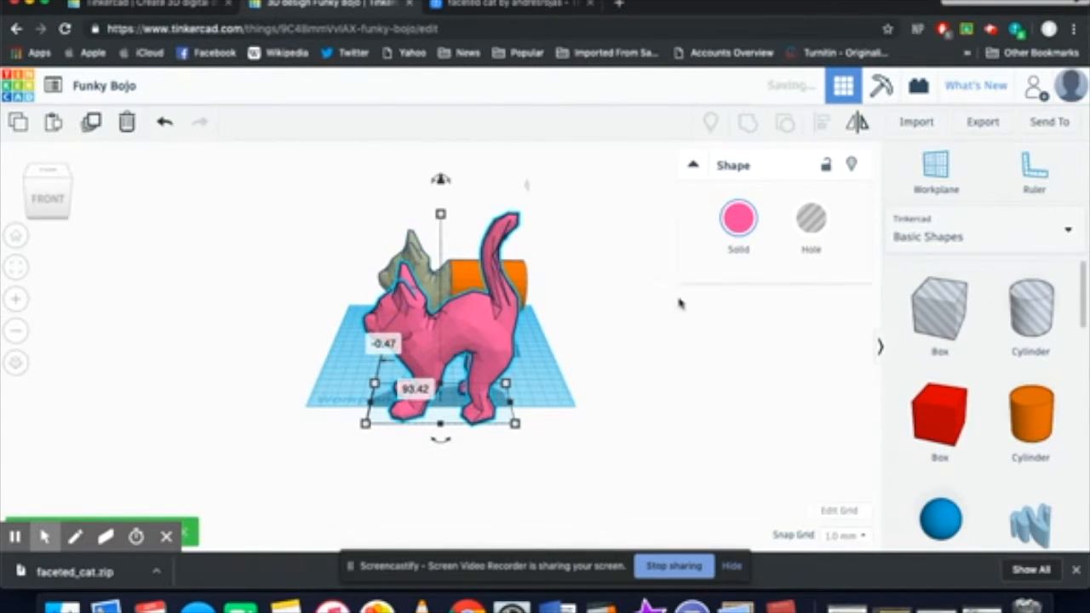
Step: Place a box hole over the pink cat's front half, about 96 mm wide, and raise it above the cat's head
left_click_drag(928, 319, 468, 443)
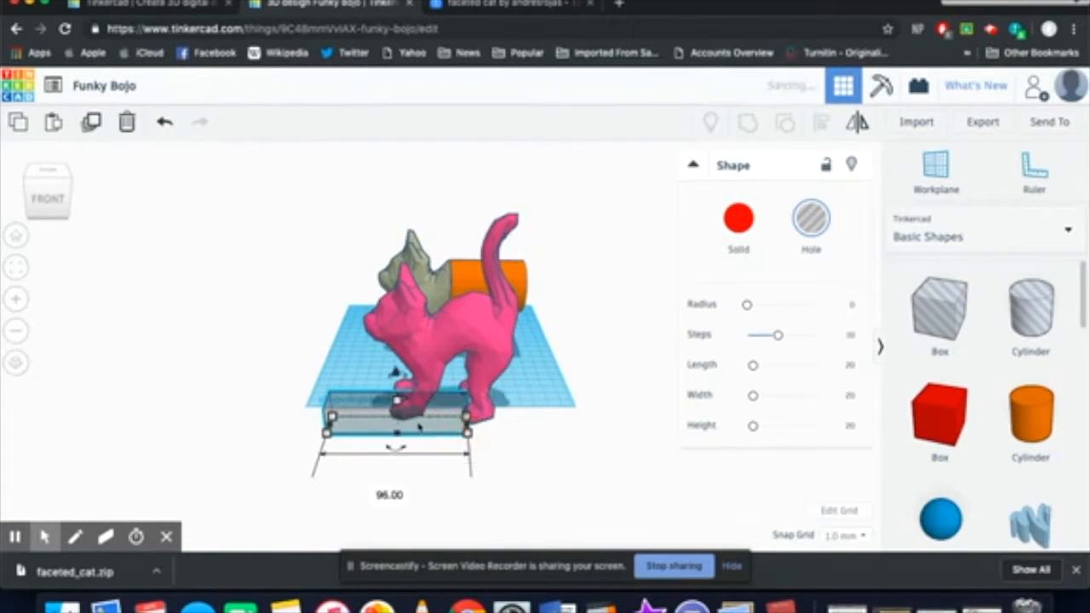
left_click_drag(397, 400, 405, 251)
left_click_drag(419, 334, 408, 340)
Step: Group the box hole with the pink cat to cut away the cat's front half
right_click_drag(495, 407, 368, 415)
left_click(379, 402, "shift")
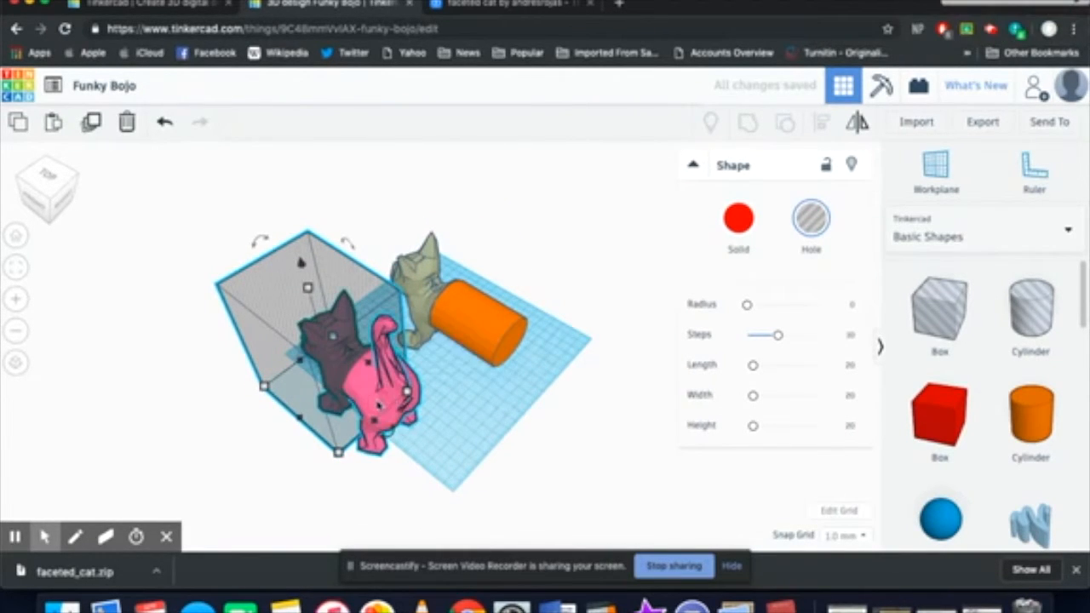
left_click(749, 126)
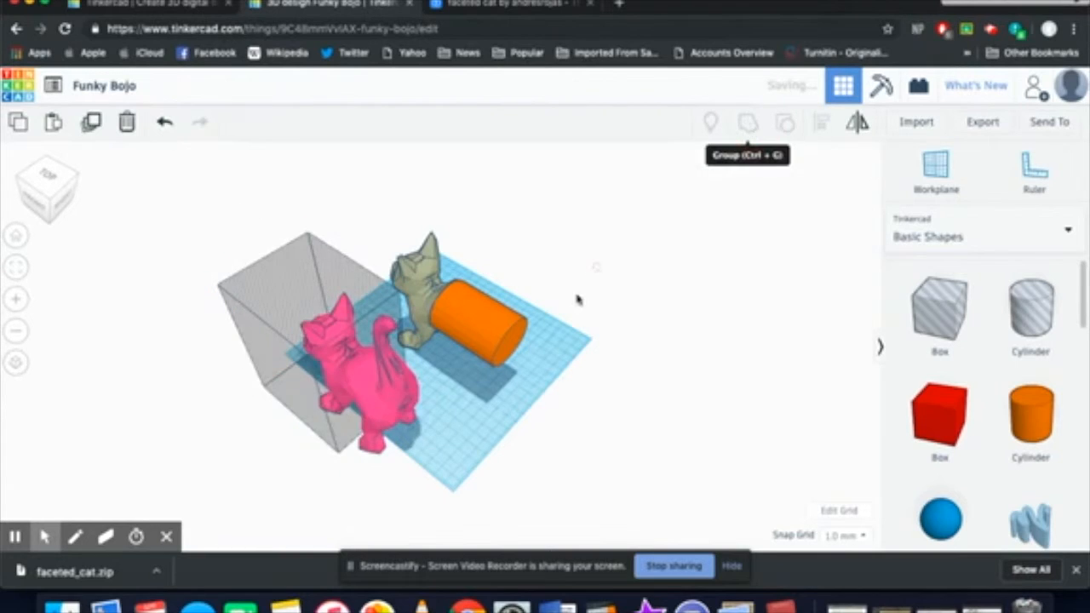
Step: Move the pink rear half about 58 mm and 84 mm along the workplane axes, against the free end of the orange cylinder
right_click_drag(535, 372, 470, 361)
left_click_drag(470, 361, 557, 311)
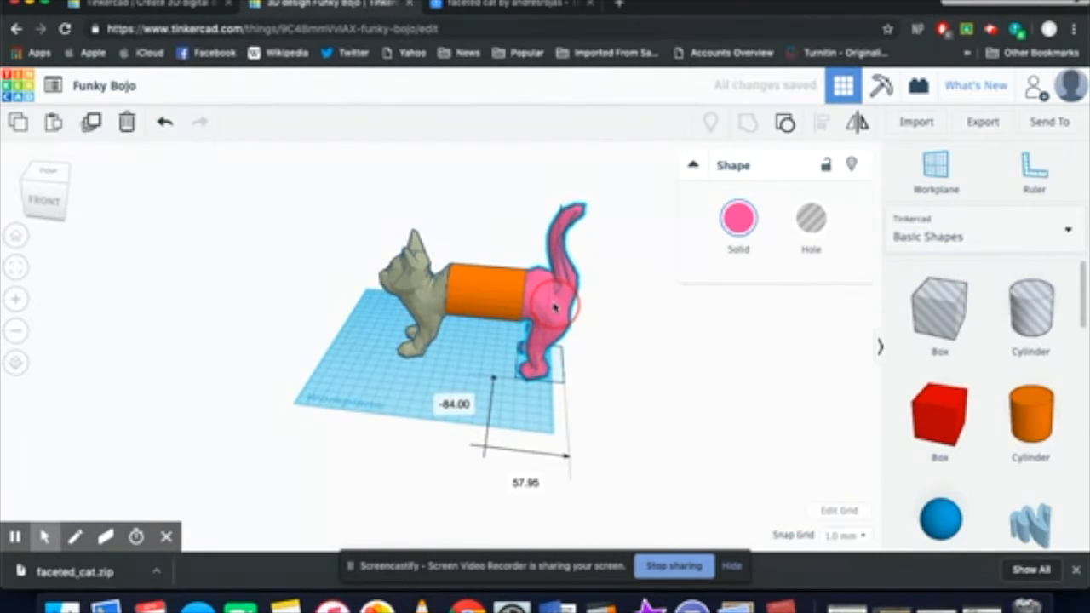
left_click_drag(557, 311, 557, 311)
Step: Group the cat's front half, the cylinder body and the pink rear half into one solid
left_click(486, 292)
left_click(407, 281, "shift")
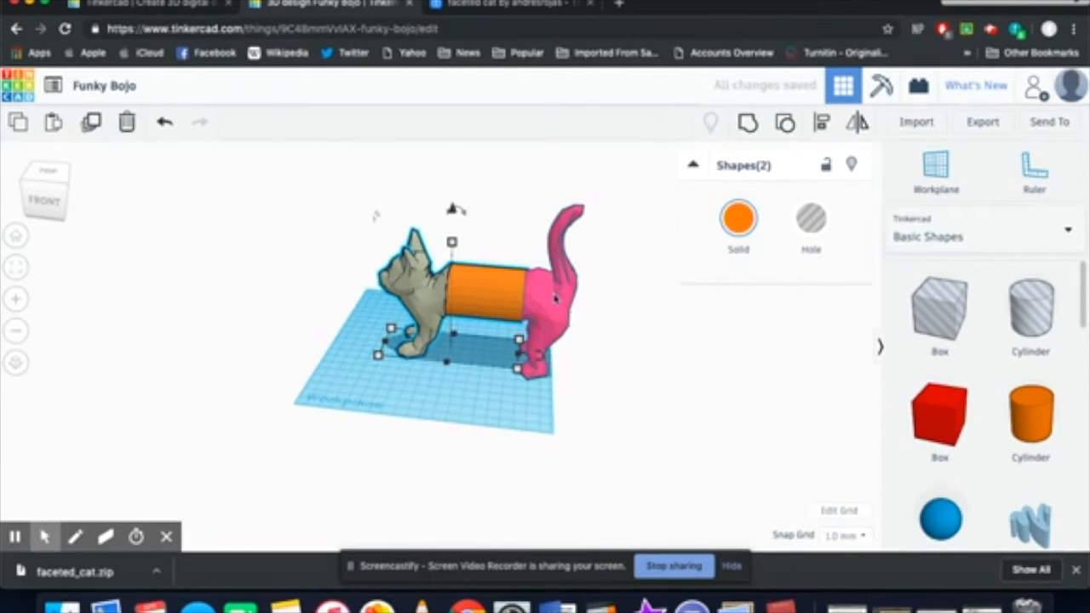
left_click(555, 298, "shift")
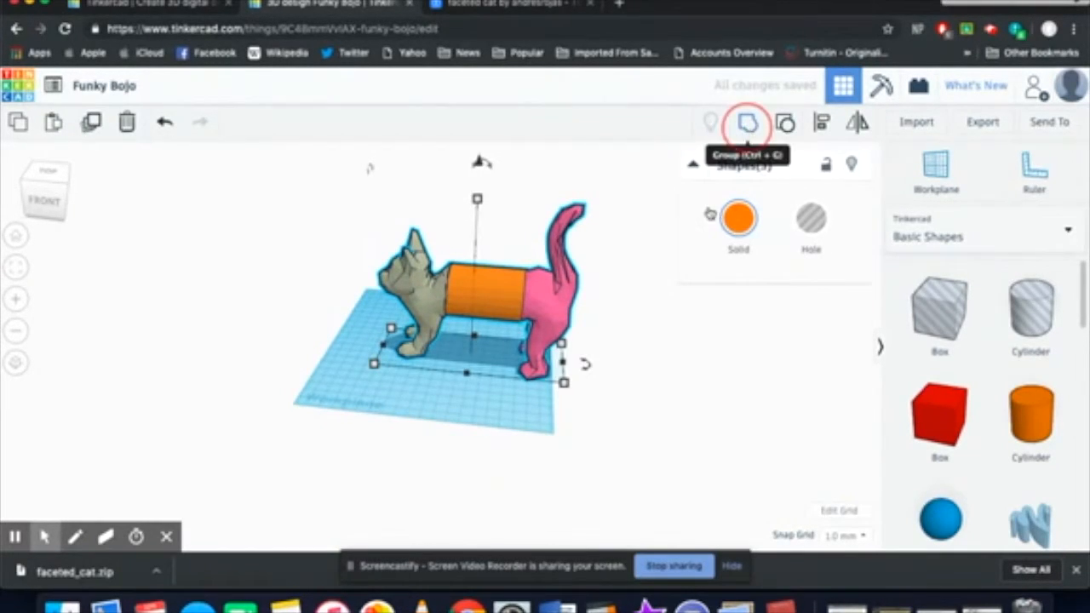
left_click(746, 124)
left_click(737, 285)
Step: Examine the stretched cat from several sides, and review the basic shapes library and the faceted cat page on Thingiverse
right_click_drag(761, 285, 443, 379)
scroll(631, 356, "up", 3)
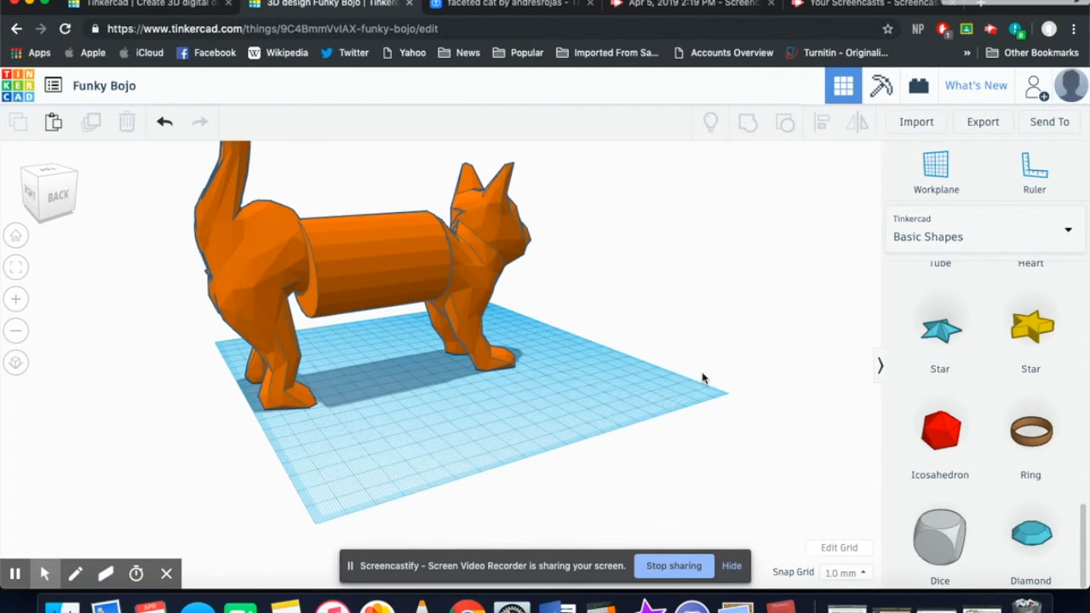
right_click_drag(377, 338, 659, 319)
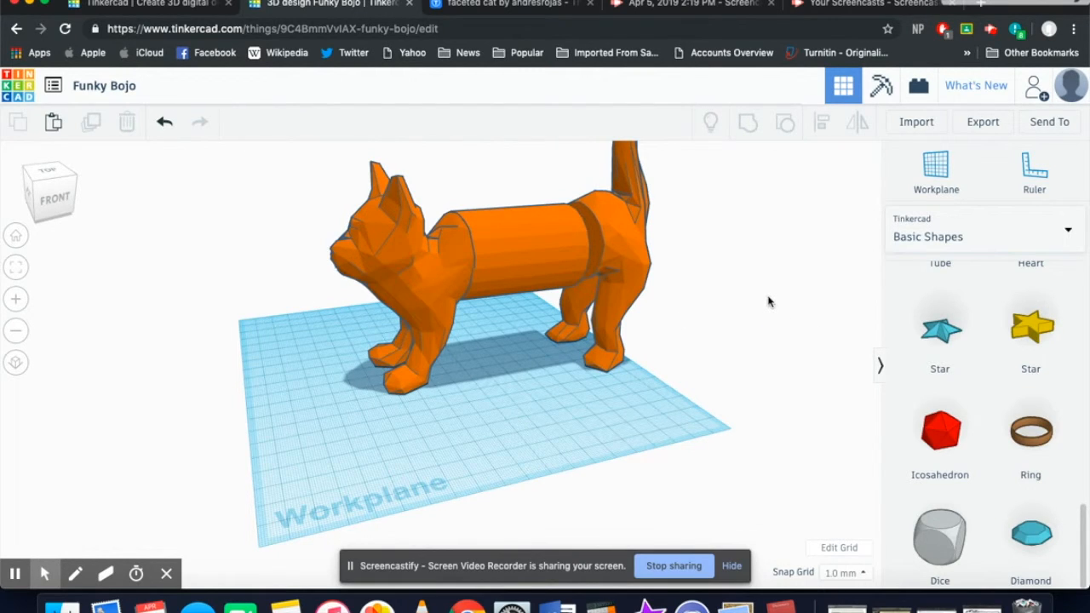
scroll(1005, 349, "up", 2)
scroll(1007, 365, "up", 8)
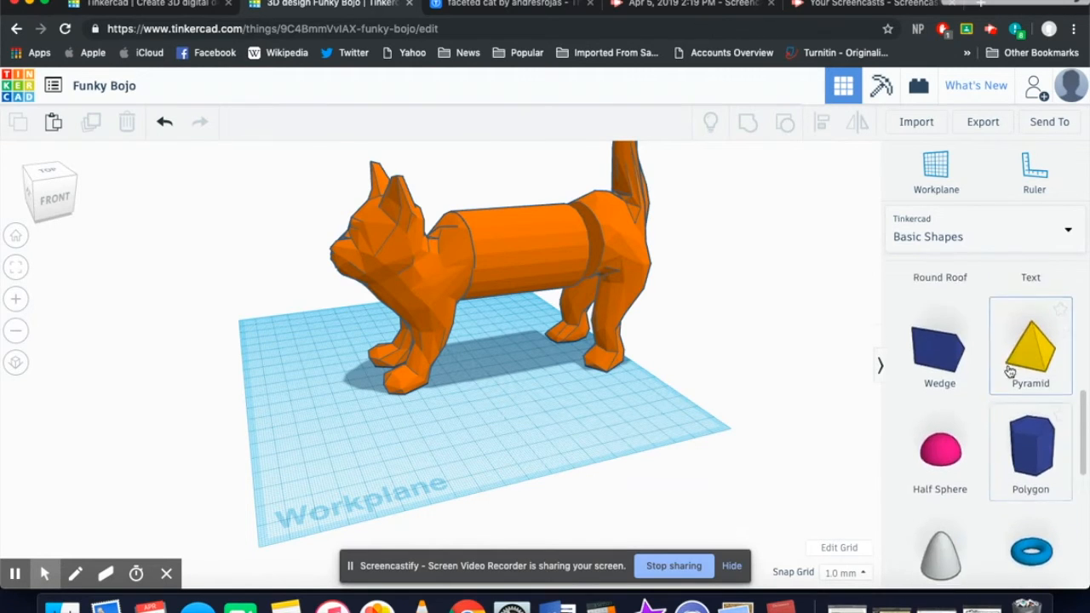
scroll(1007, 365, "up", 5)
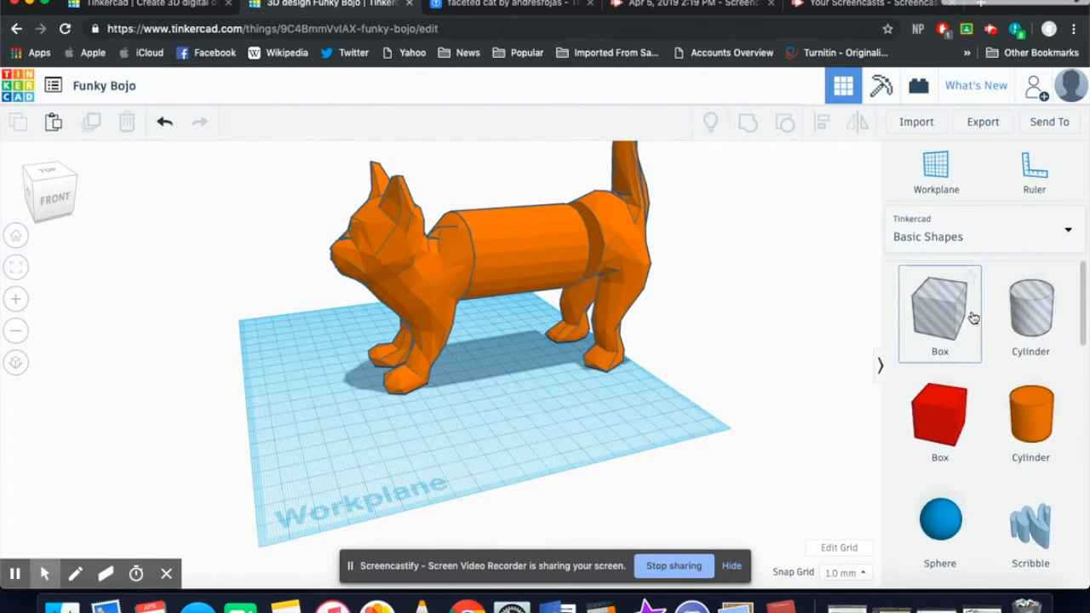
left_click(511, 5)
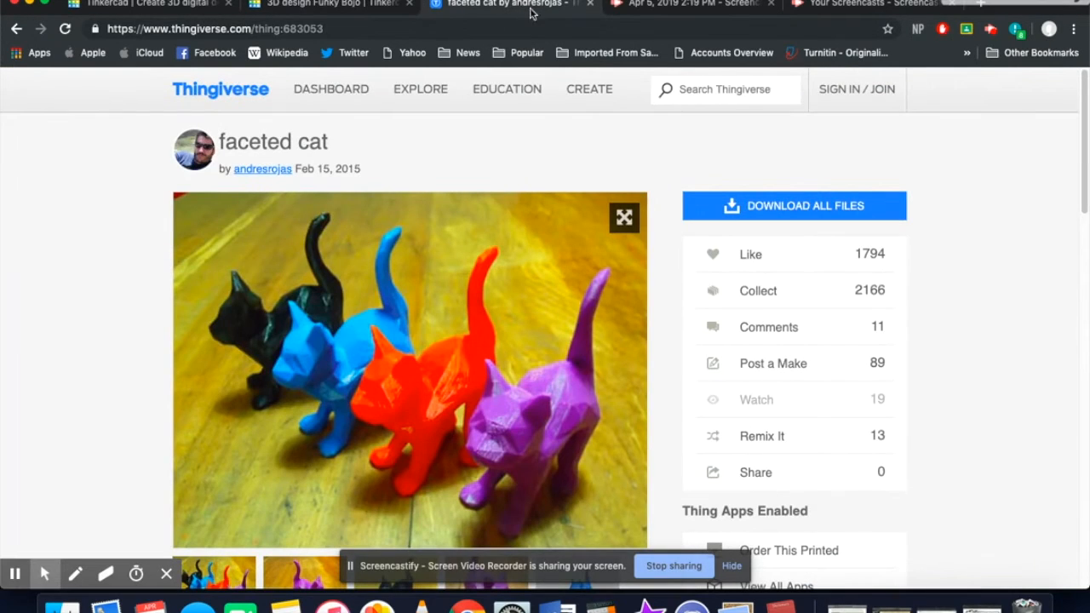
left_click(339, 7)
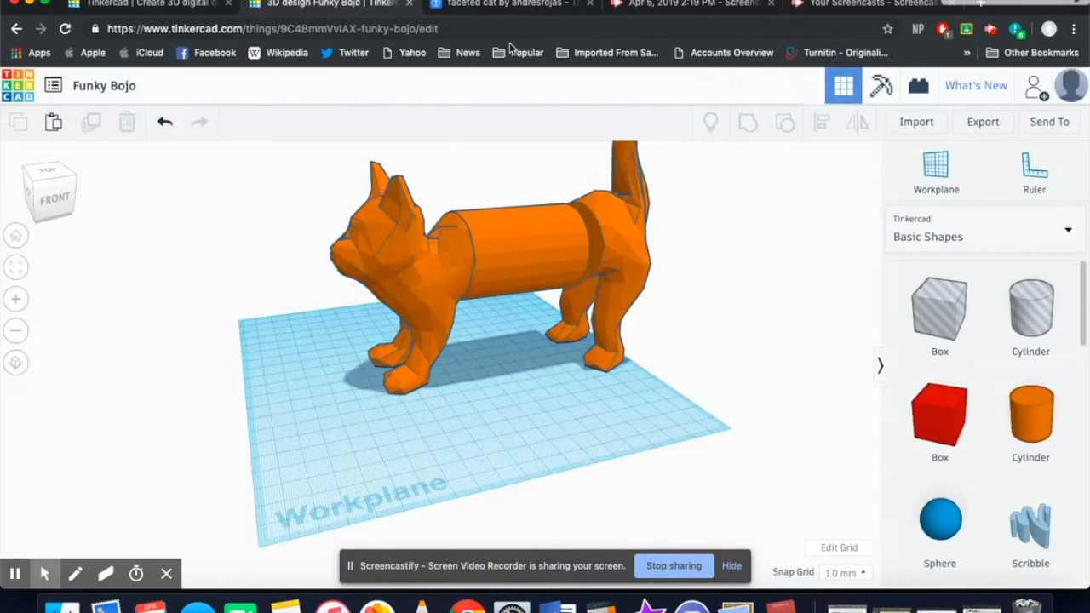
right_click_drag(650, 203, 566, 235)
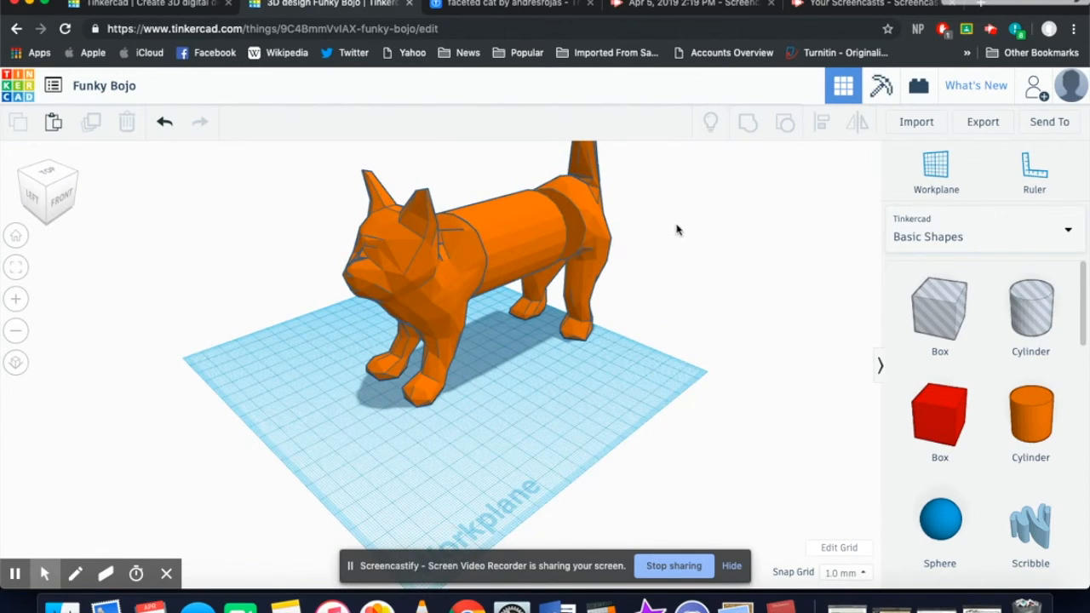
right_click_drag(650, 257, 621, 244)
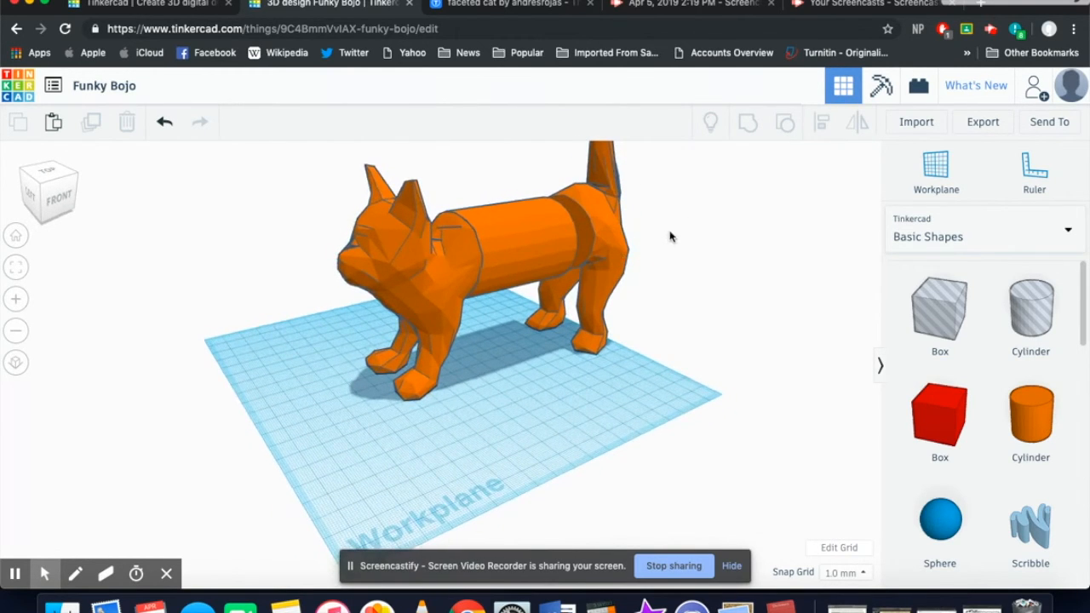